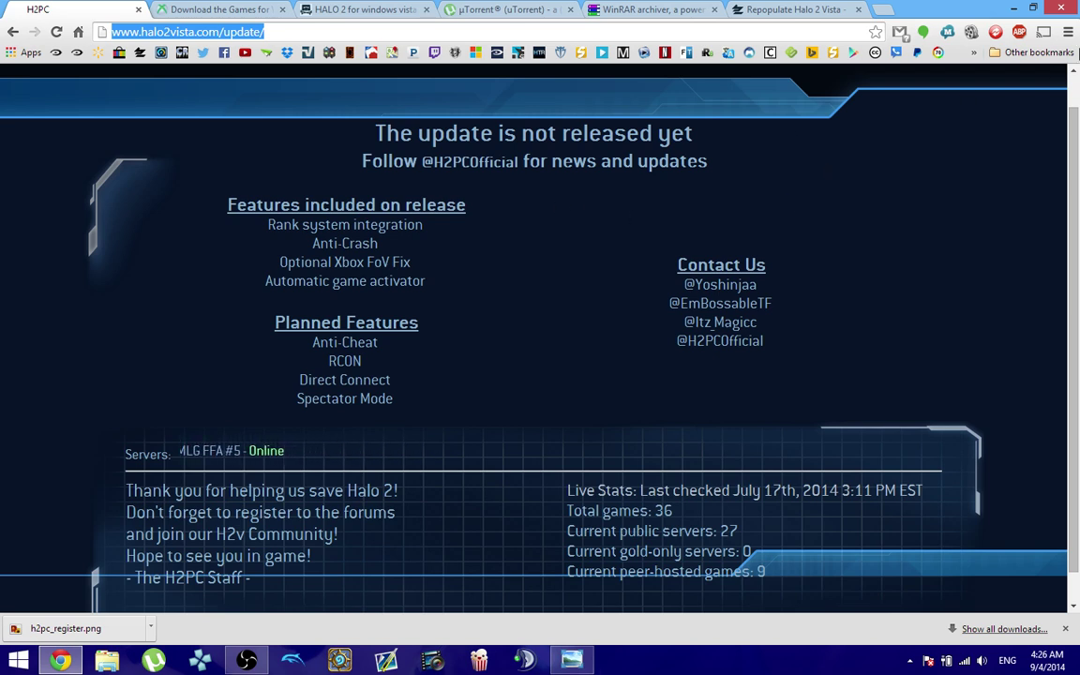
Hide Chrome to reveal the desktop and pick out the H2Launcher.exe icon
key(super+d)
key(h)
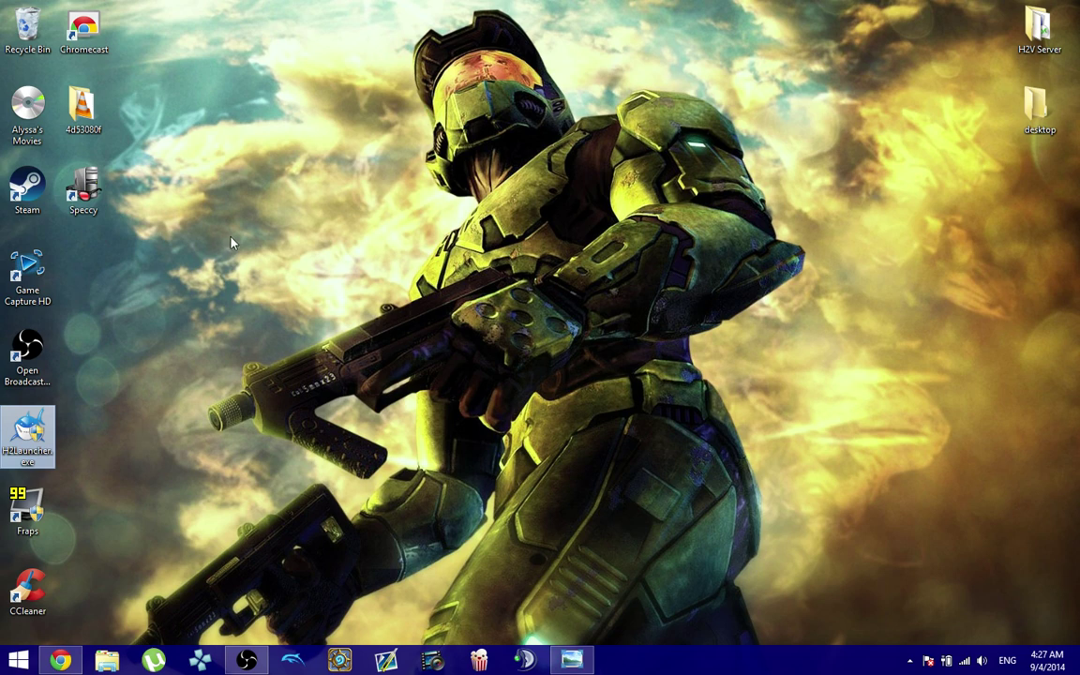
Launch H2Launcher and review its Settings, including the Xbox FoV option
double_click(27, 426)
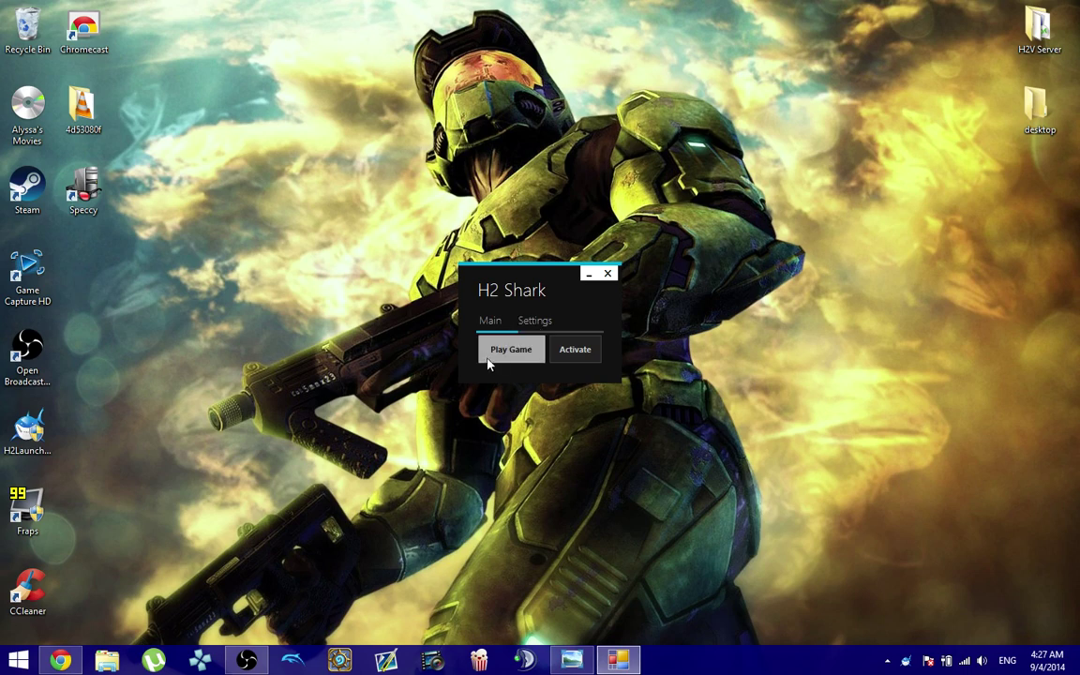
click(539, 320)
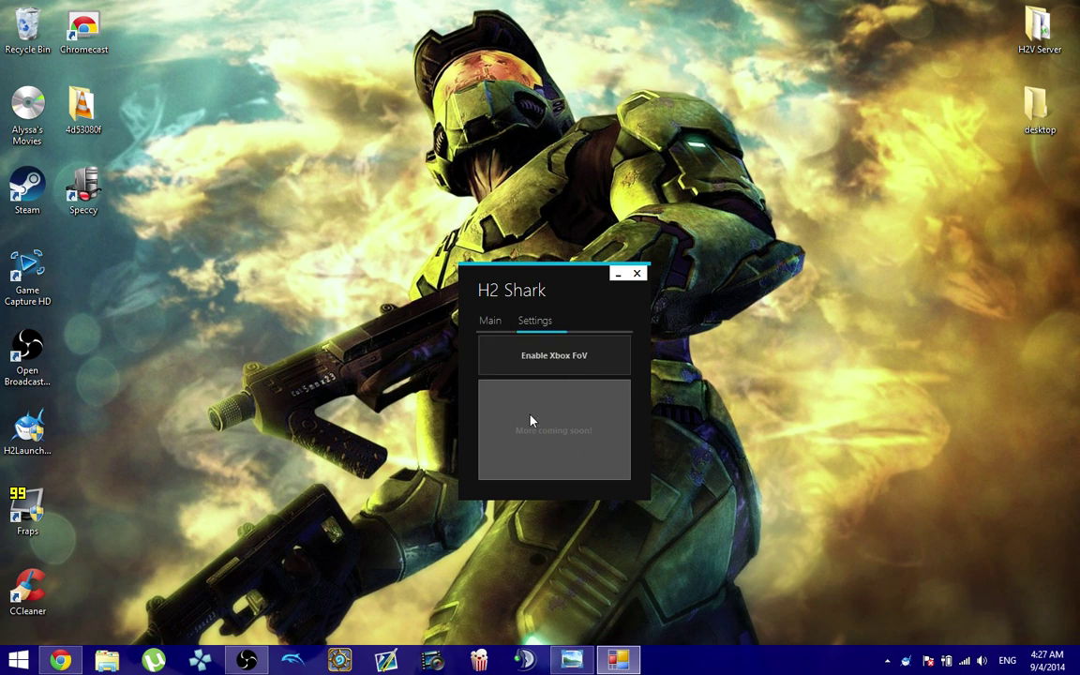
click(495, 327)
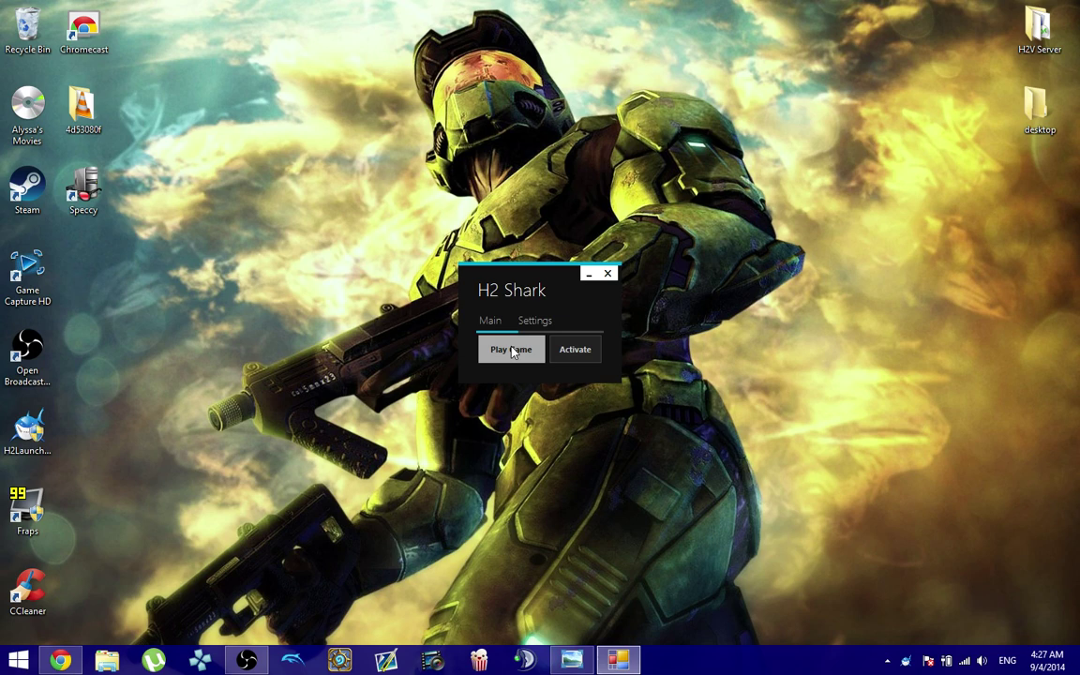
Start the game, begin H2PC gamertag registration, and accept the windowed-mode notice
click(512, 351)
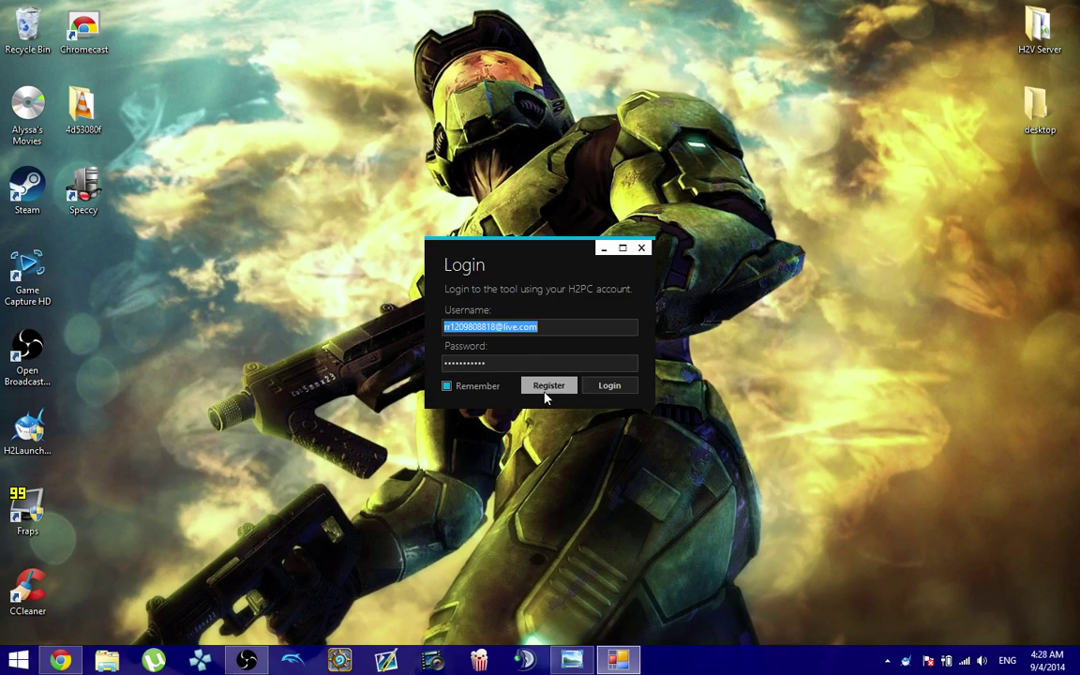
click(547, 388)
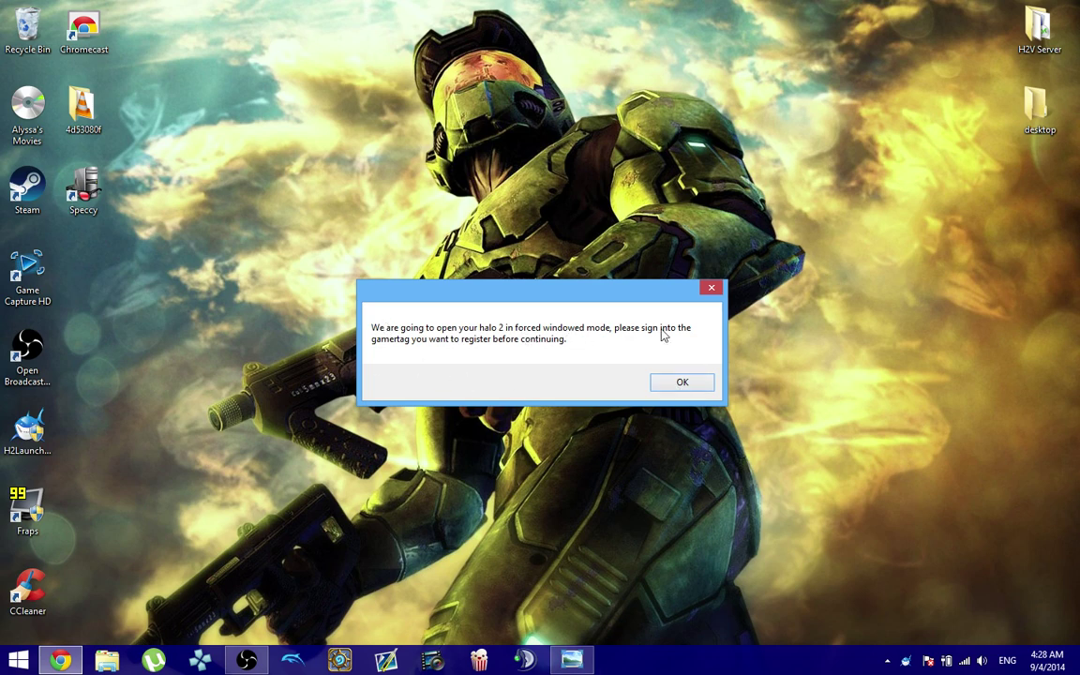
click(683, 383)
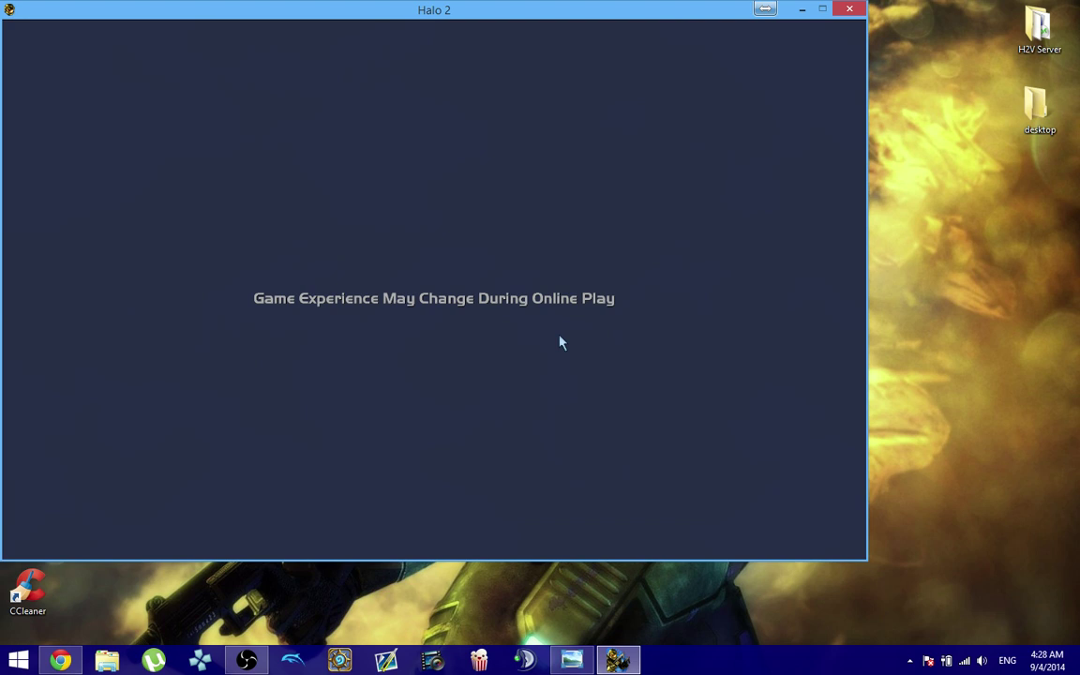
Open the Live sign-in for the third gamertag and bring up h2pc_register.png in Photo Viewer
key(Return)
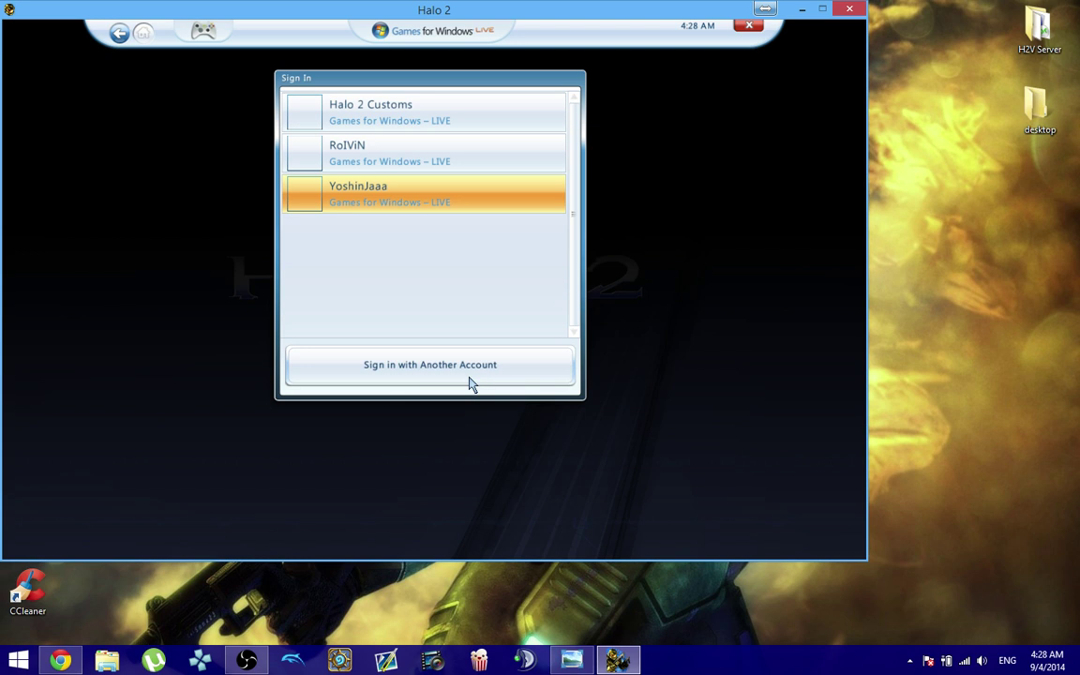
click(357, 180)
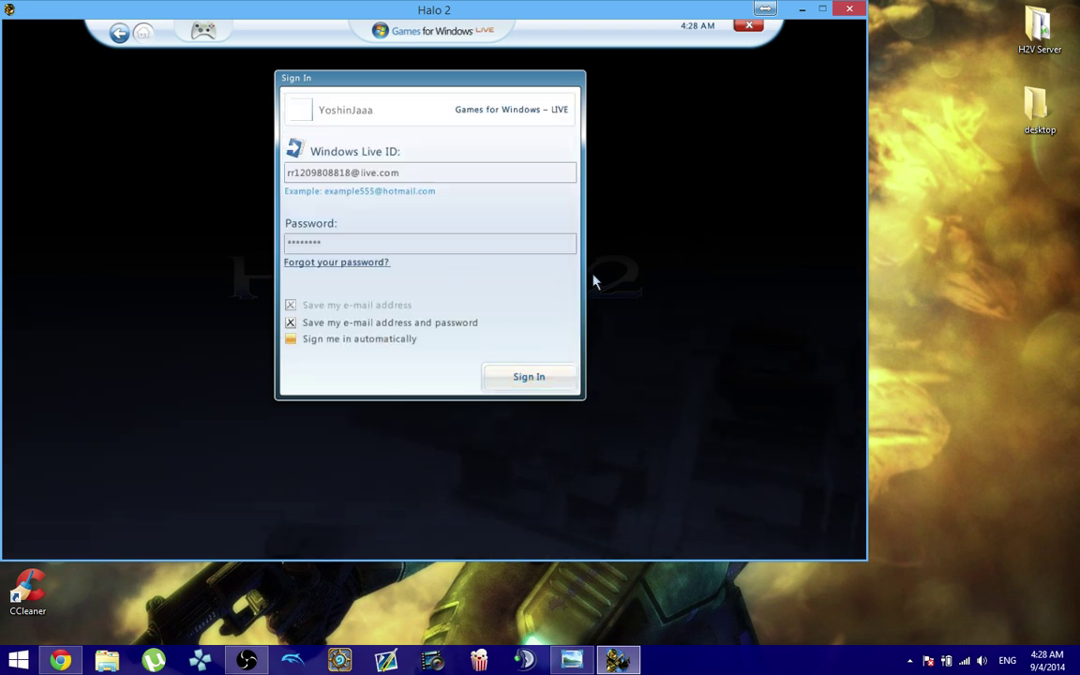
click(587, 662)
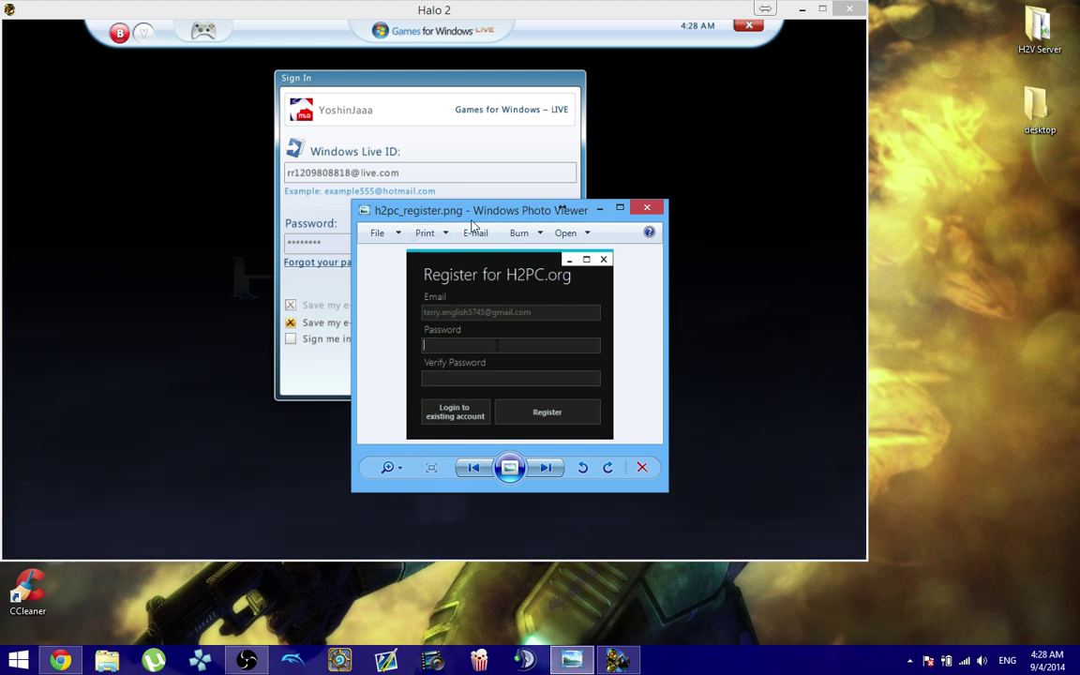
Review the h2pc_register.png registration screenshot, then close Photo Viewer
drag(472, 217, 480, 212)
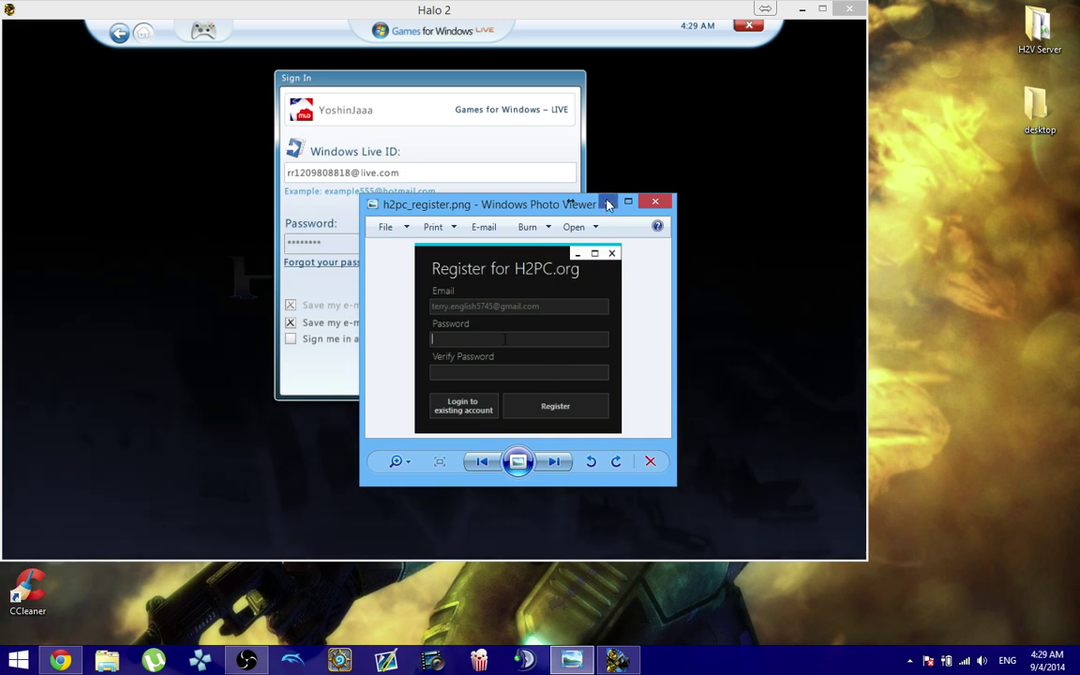
click(655, 202)
Cancel the Live sign-in, exit Halo 2, and dismiss the .NET error
click(795, 10)
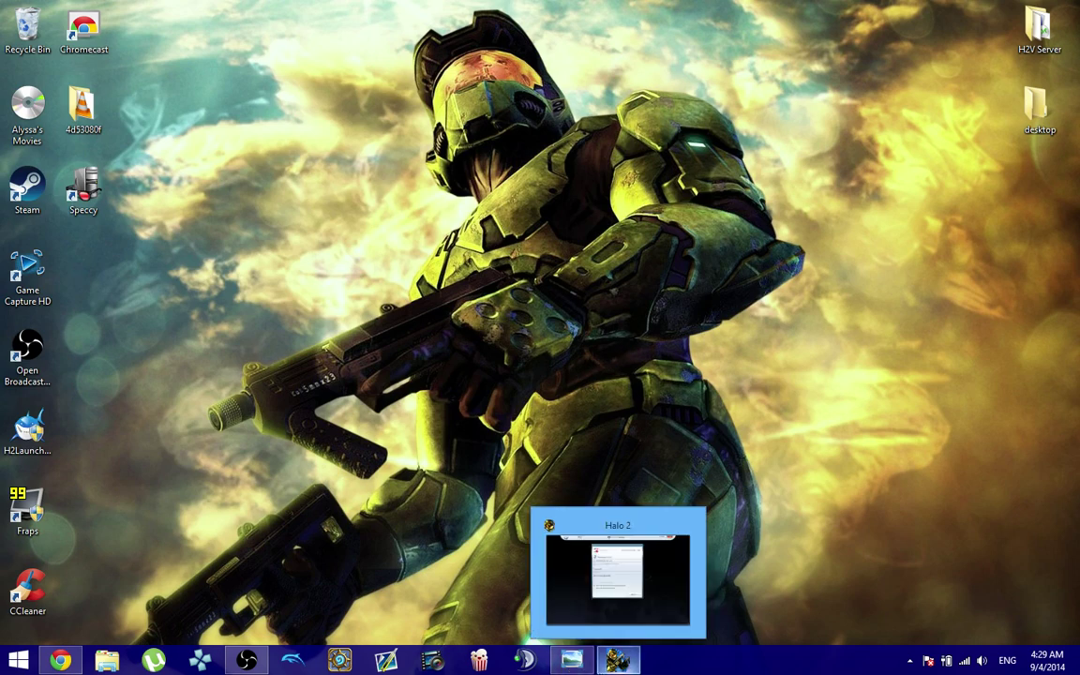
click(617, 661)
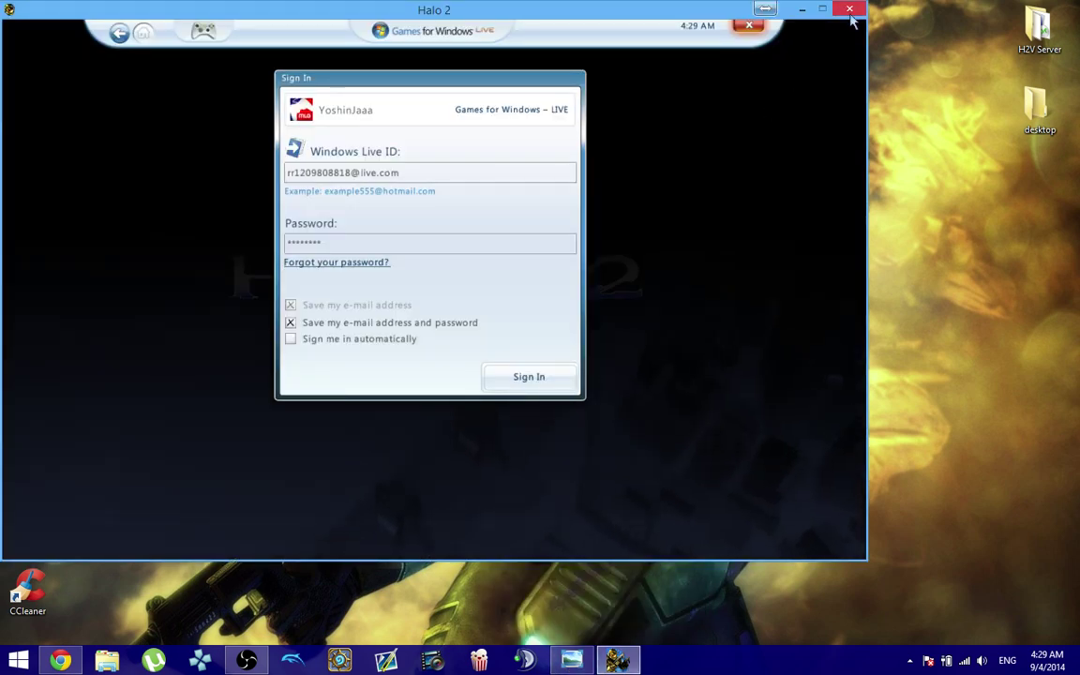
click(749, 26)
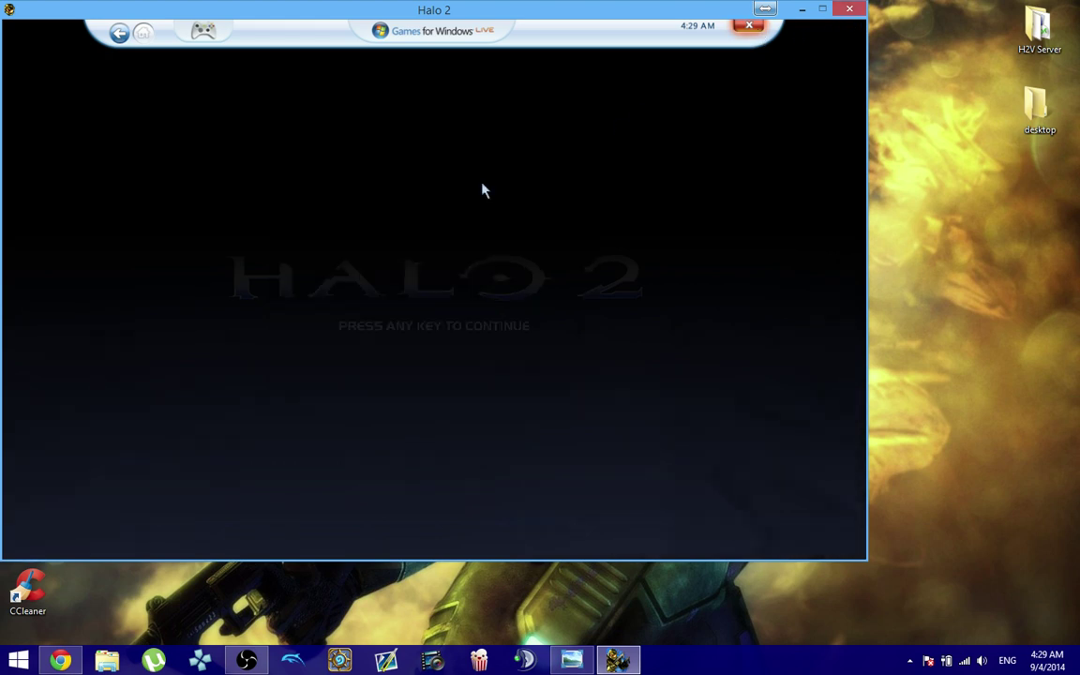
key(Escape)
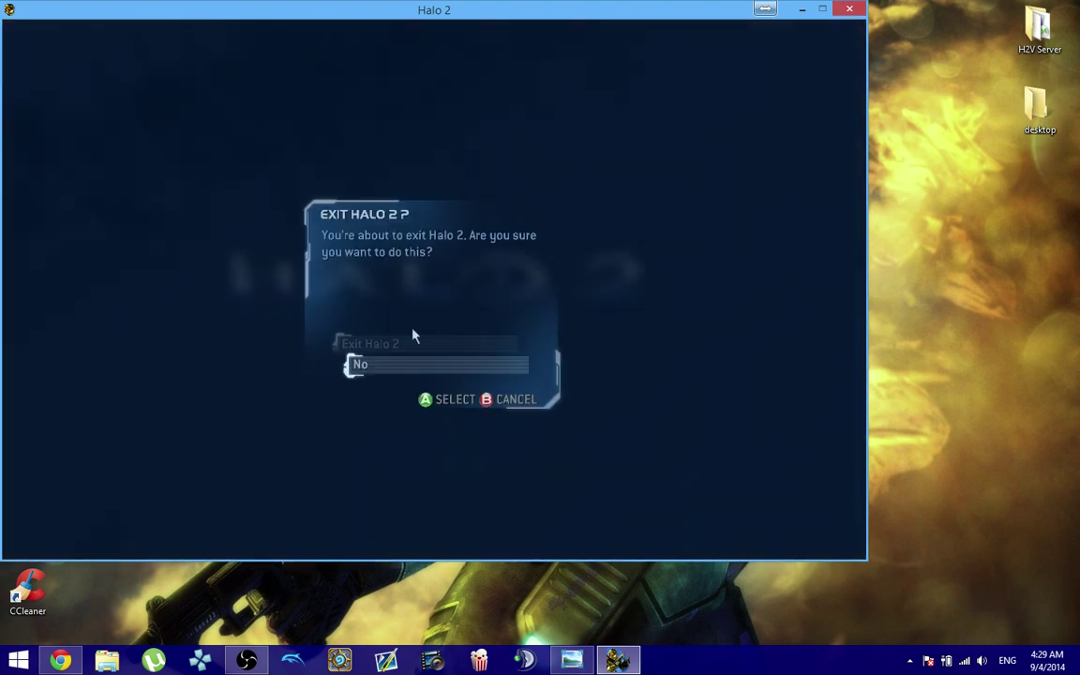
click(414, 342)
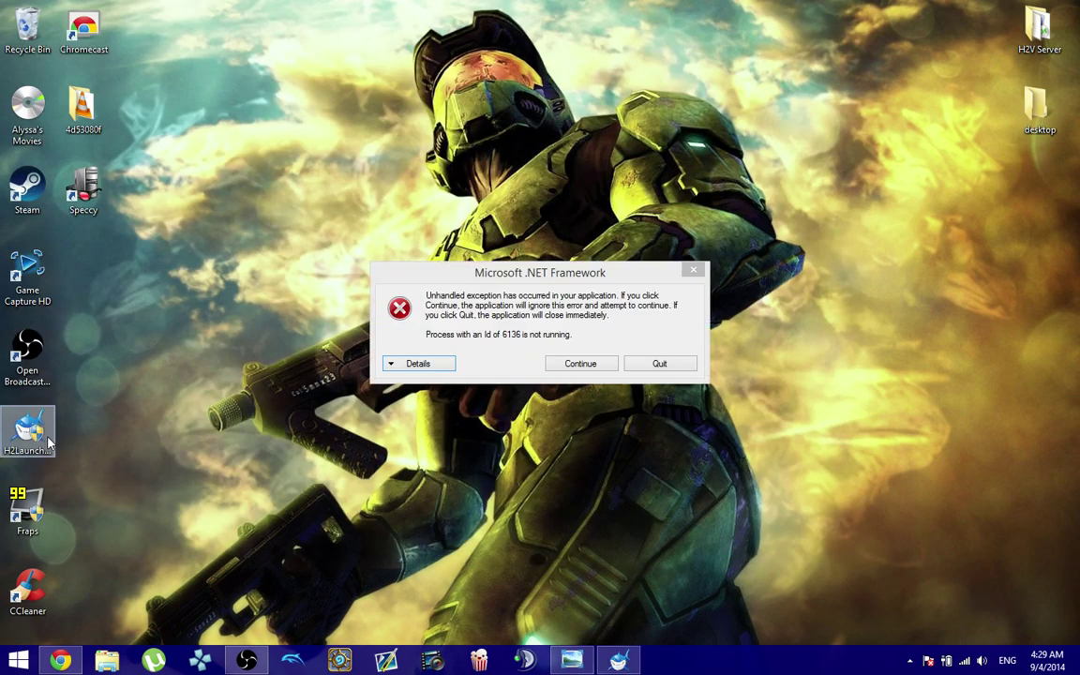
click(630, 367)
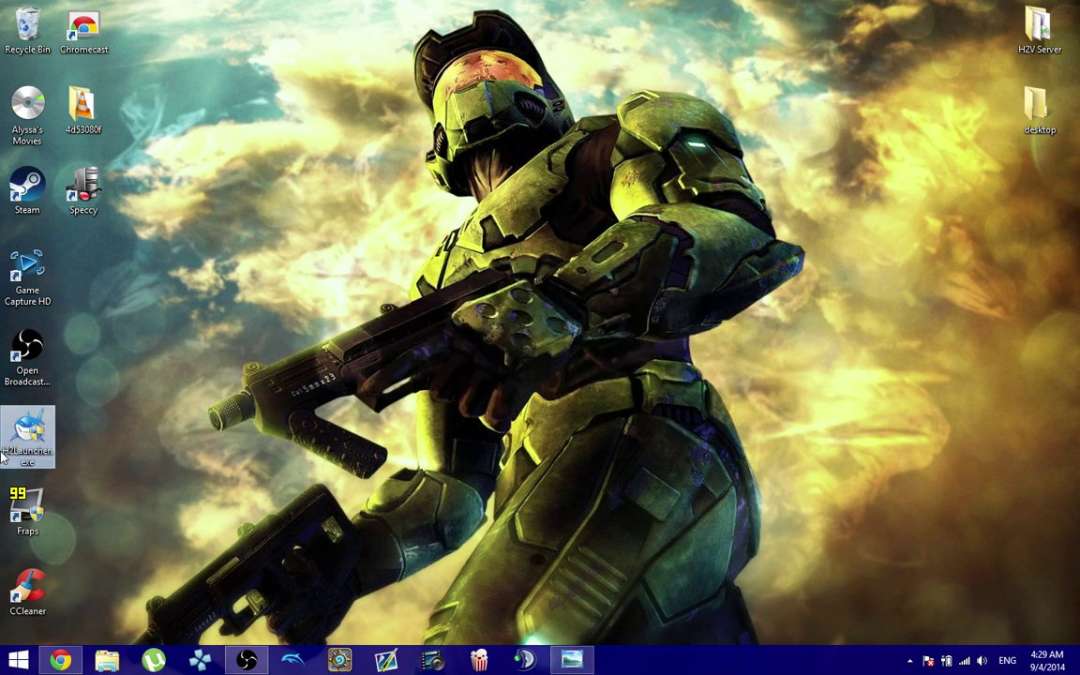
Relaunch H2Launcher, log in with the saved H2PC account, and start Halo 2
click(24, 433)
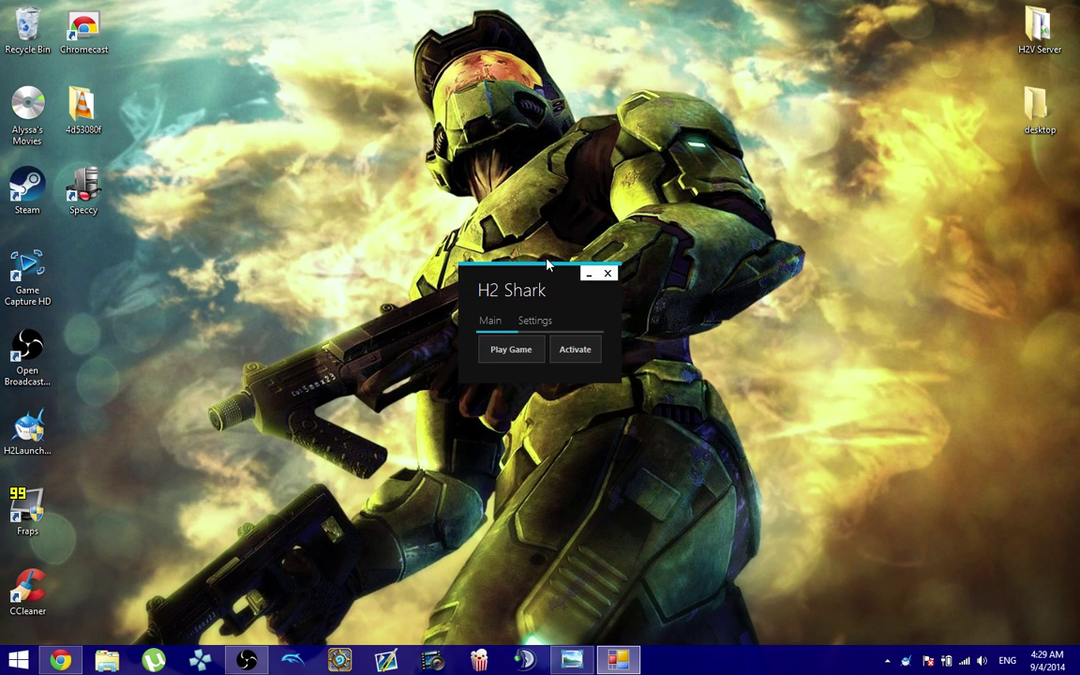
click(512, 350)
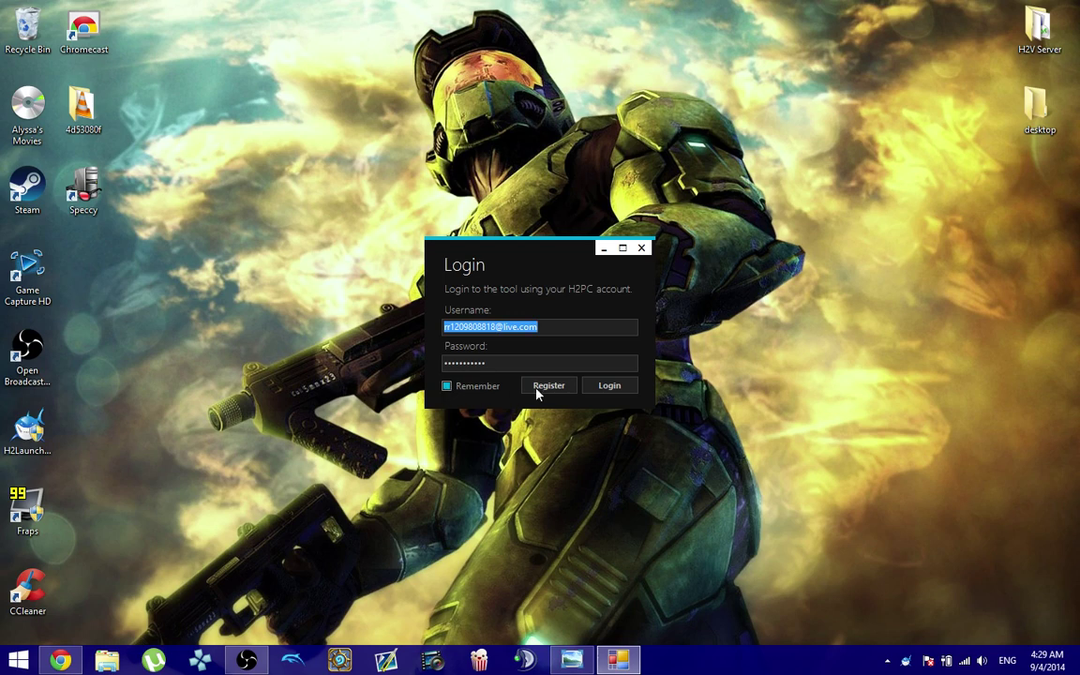
click(610, 385)
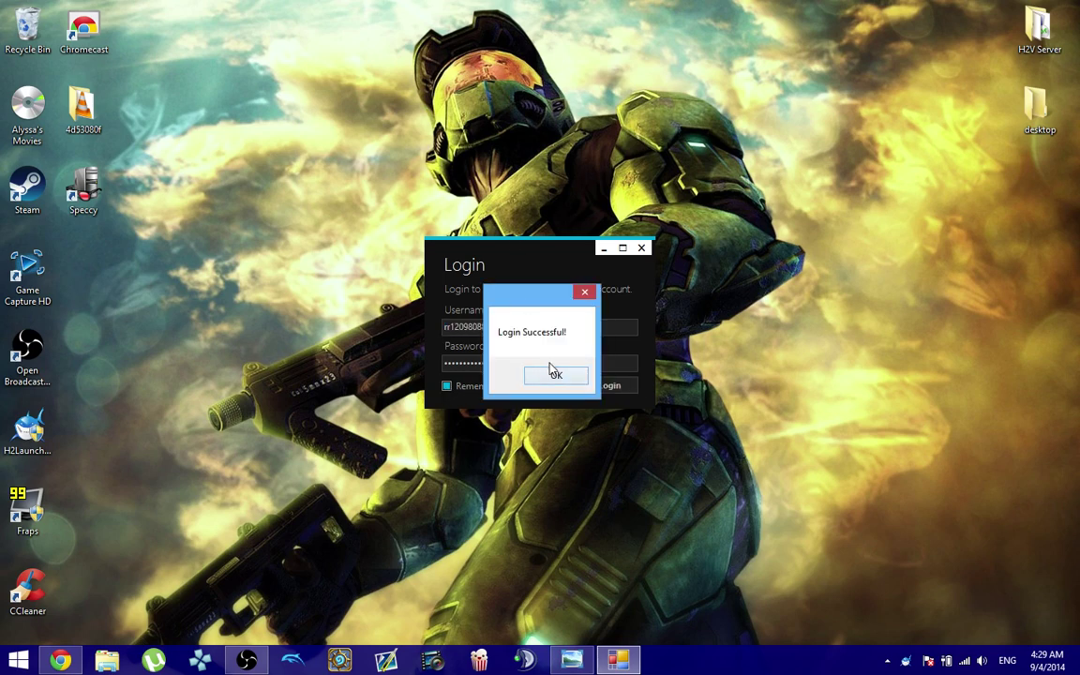
click(553, 373)
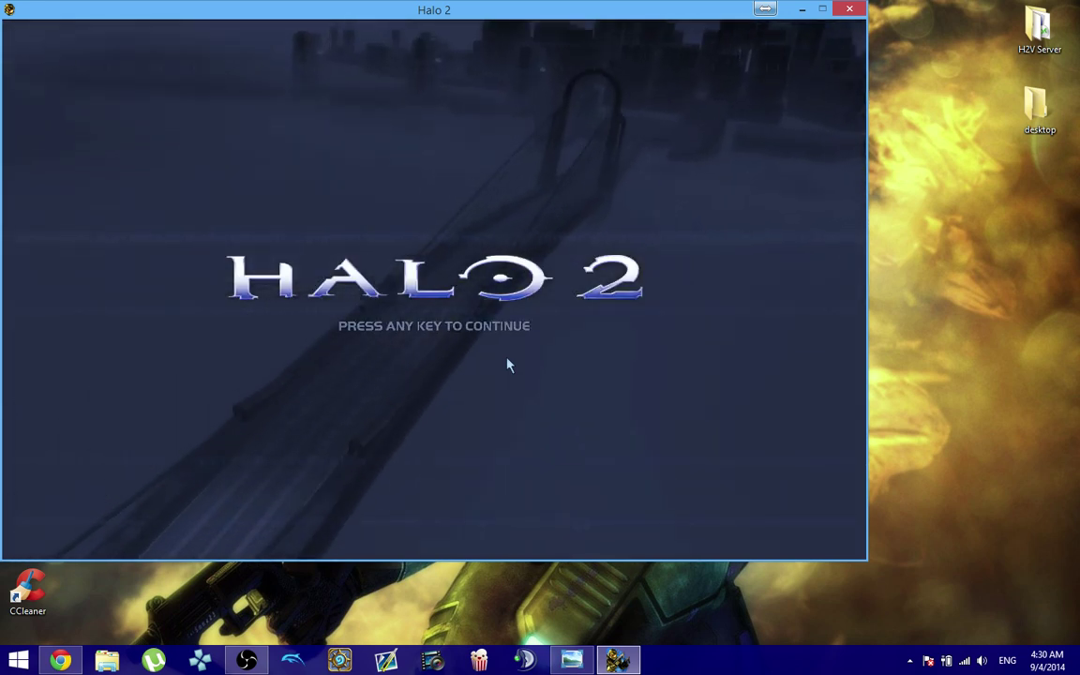
Get past the title screen and open the Live sign-in form for the third gamertag
key(Return)
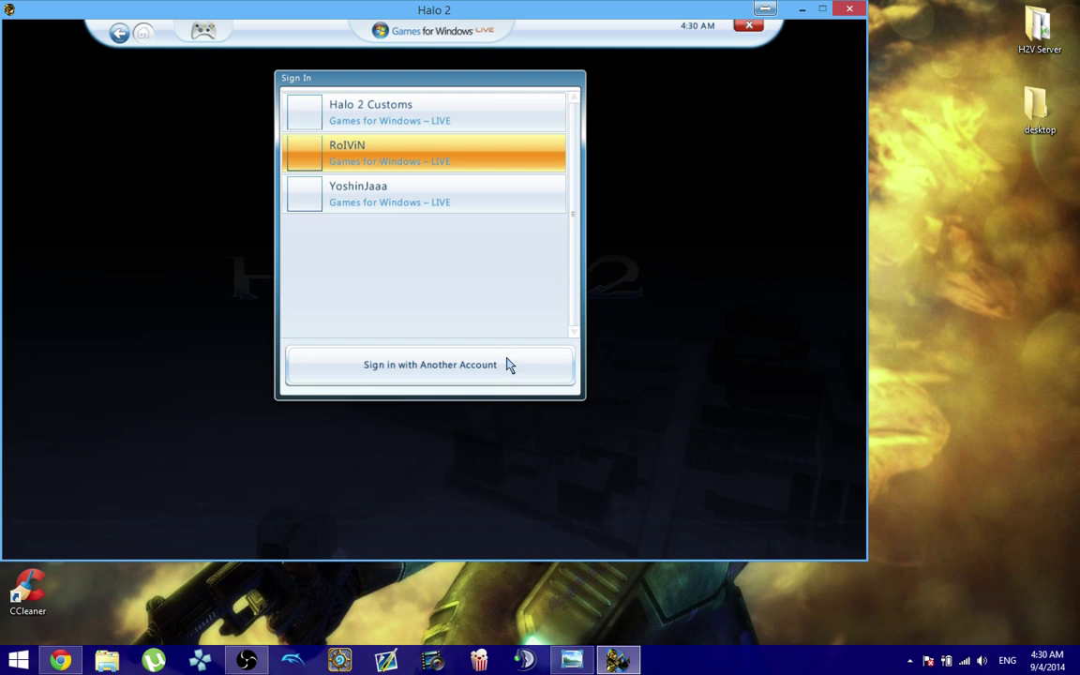
key(Up)
key(Up)
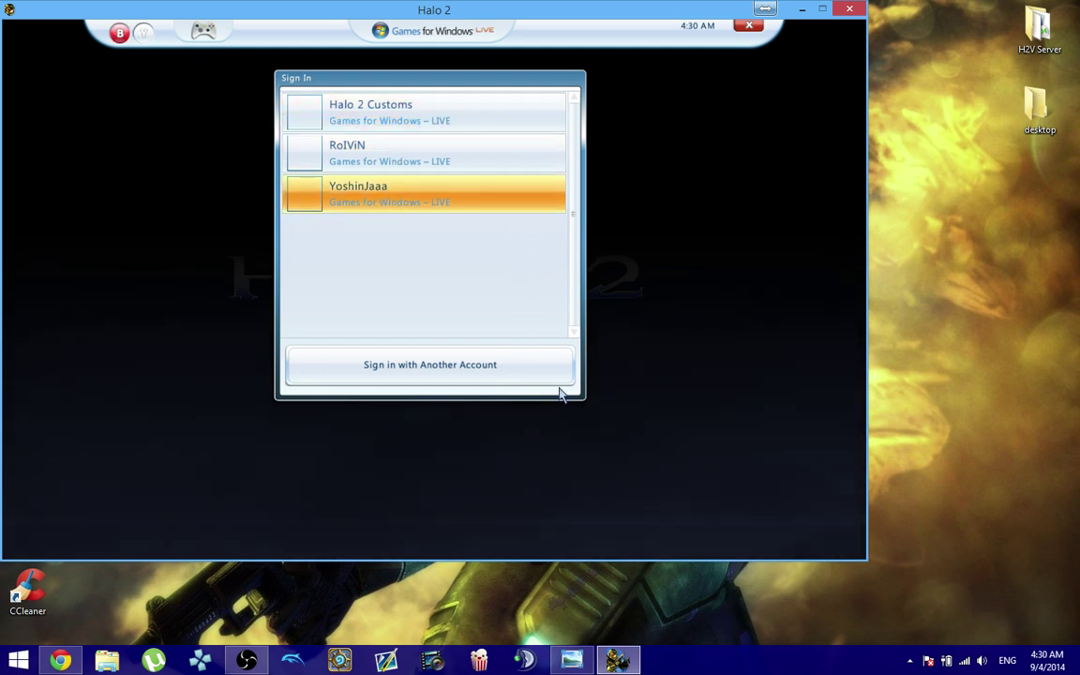
key(Return)
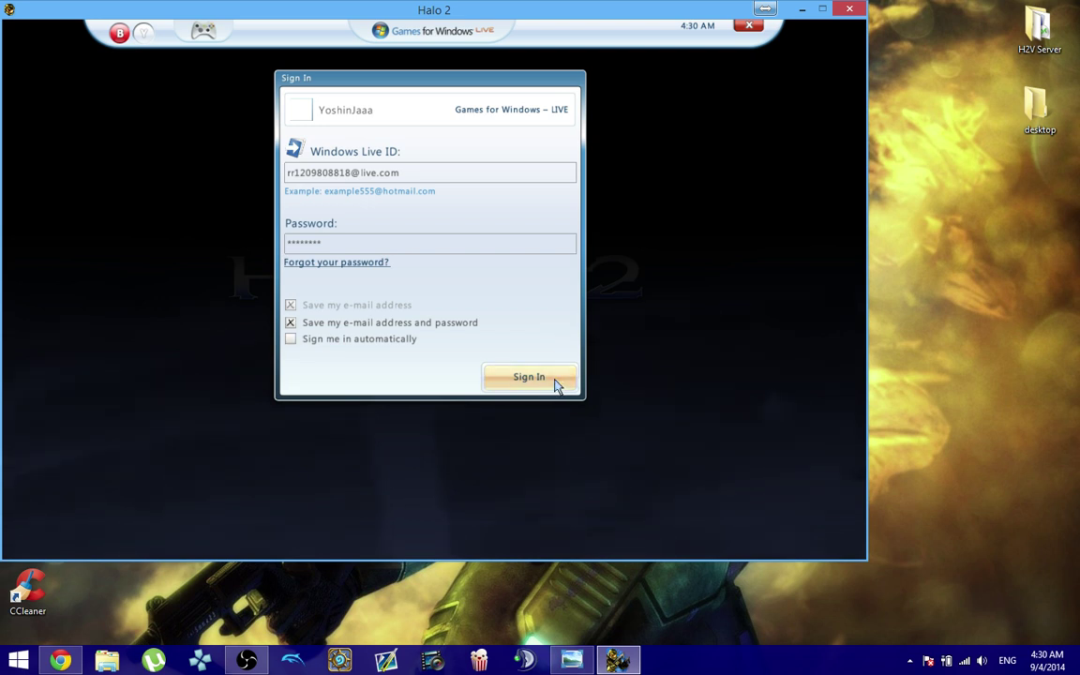
Sign in to Live, then search Custom Match to list the 56 dedicated servers
click(556, 379)
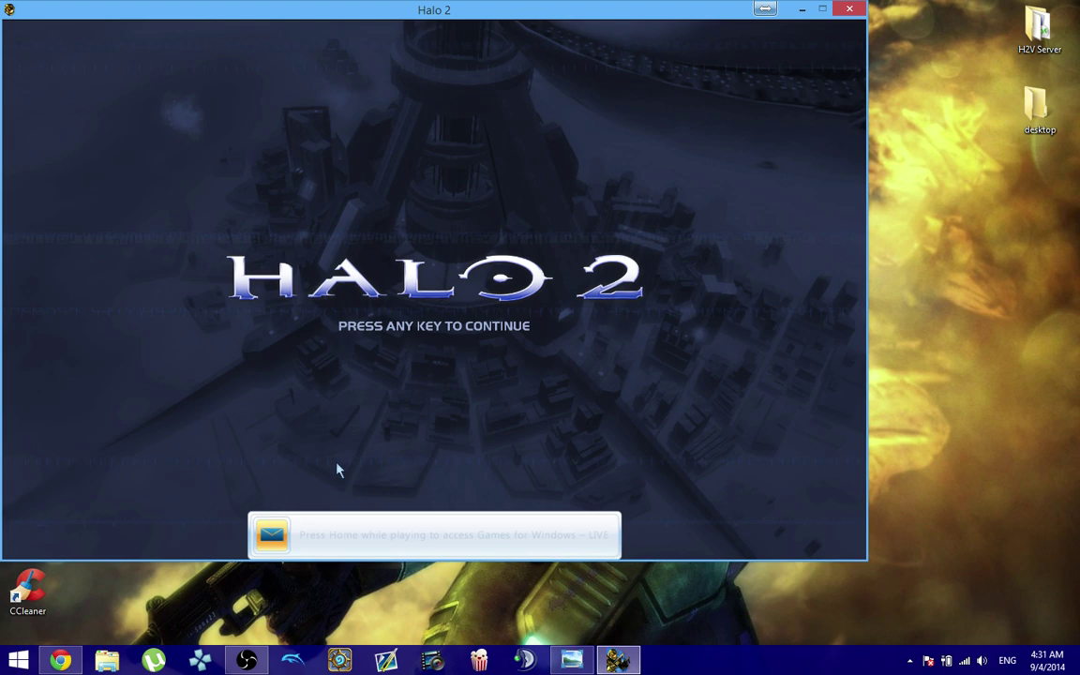
key(Return)
key(Return)
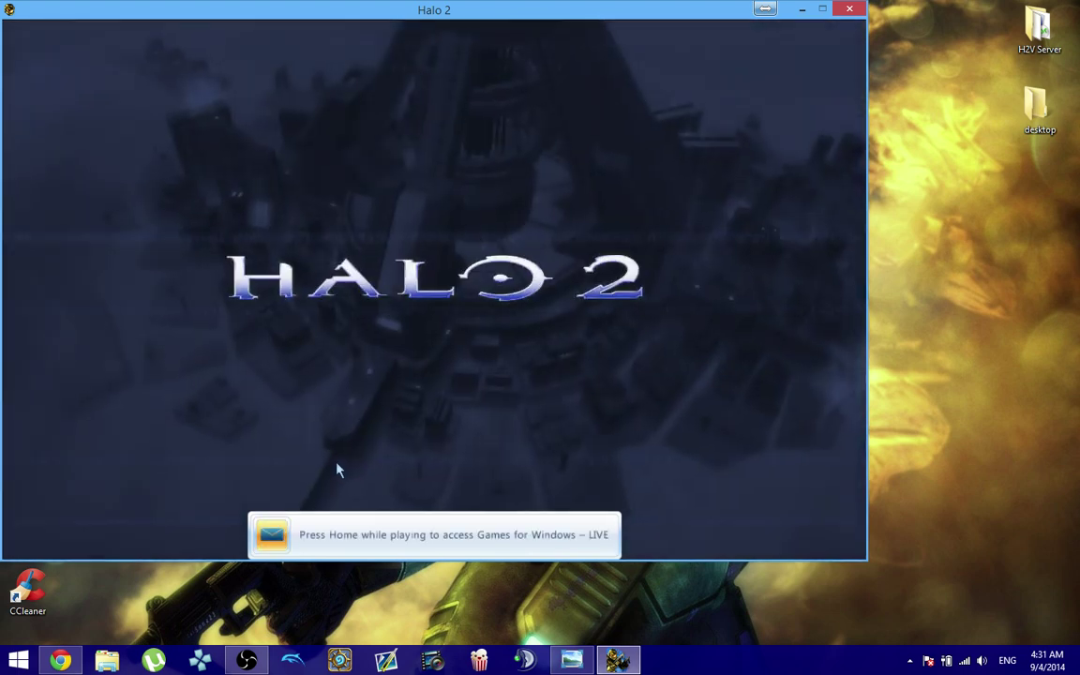
key(Down)
key(Return)
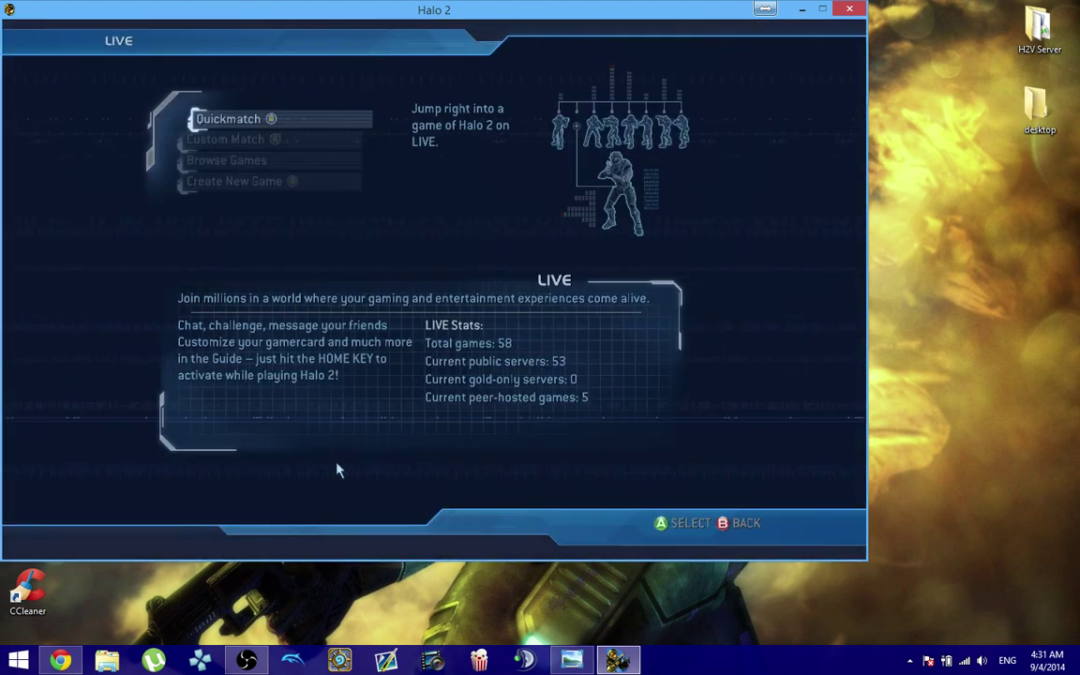
key(Down)
key(Return)
key(Return)
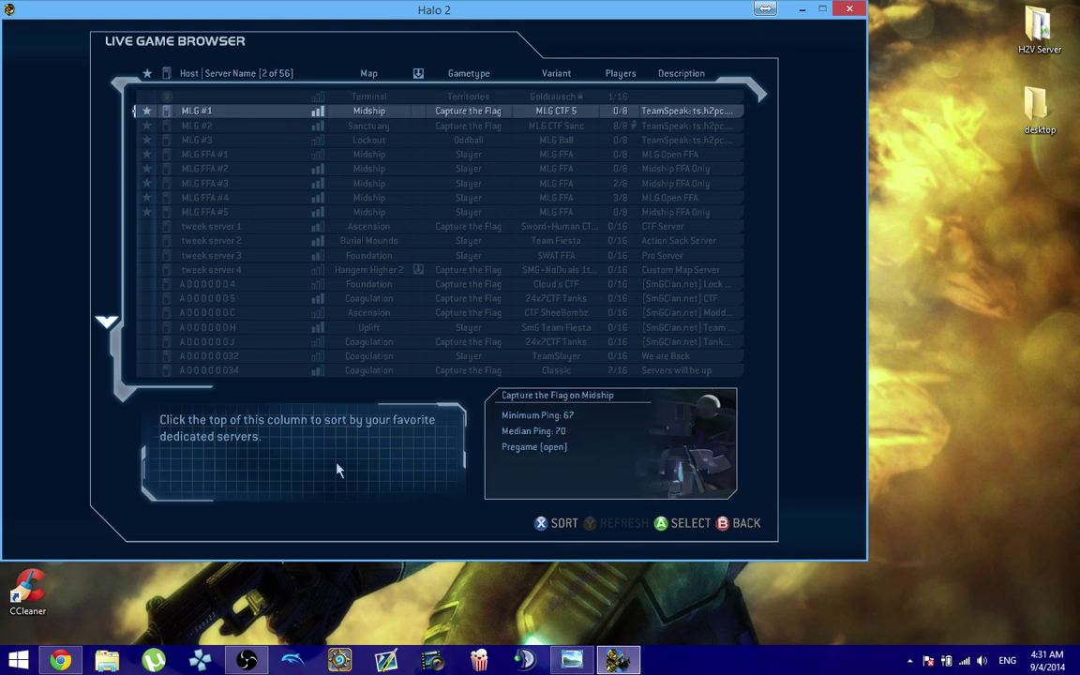
Open MLG #1's game details and join its MLG CTF 5 game on Midship
key(Return)
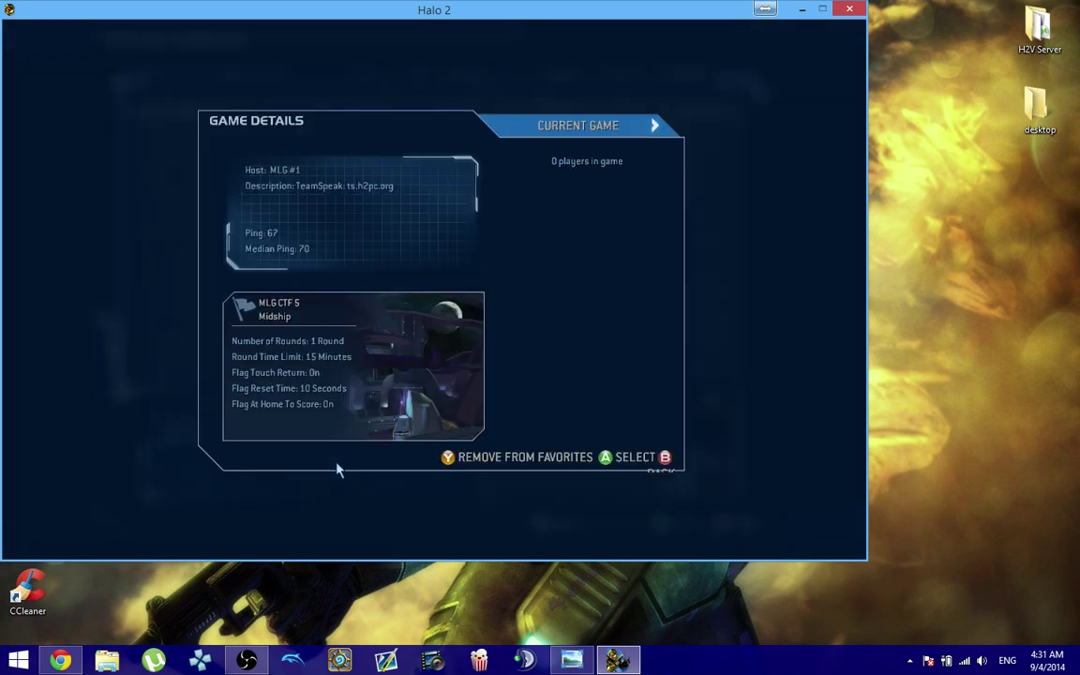
key(Return)
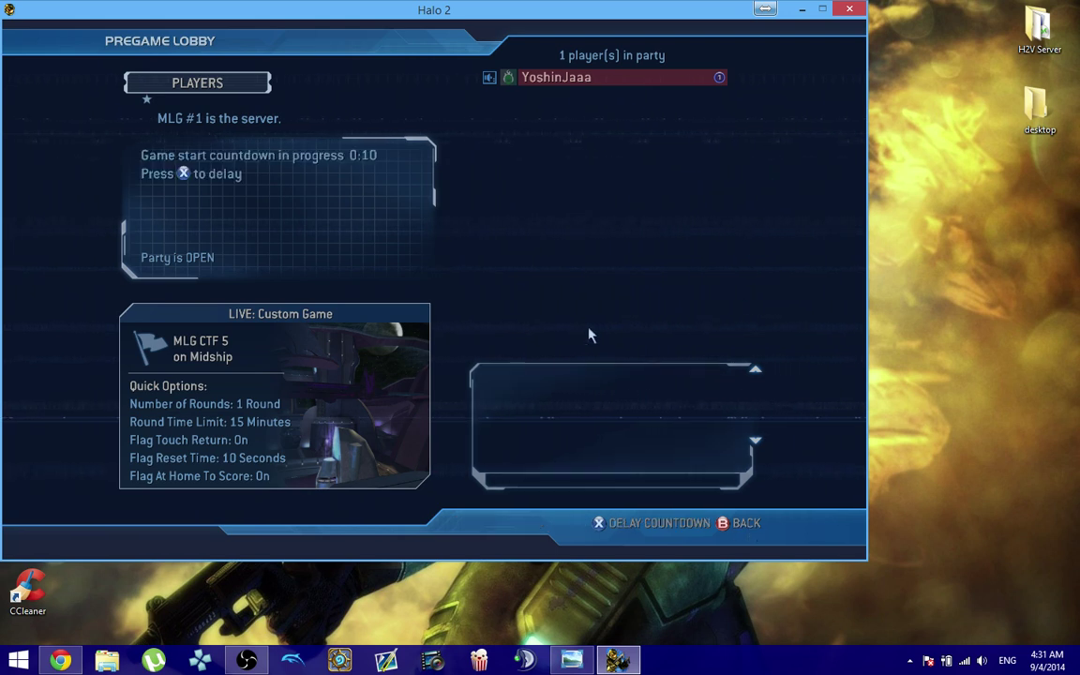
Leave the MLG #1 pregame lobby, confirming Leave Lobby
key(Escape)
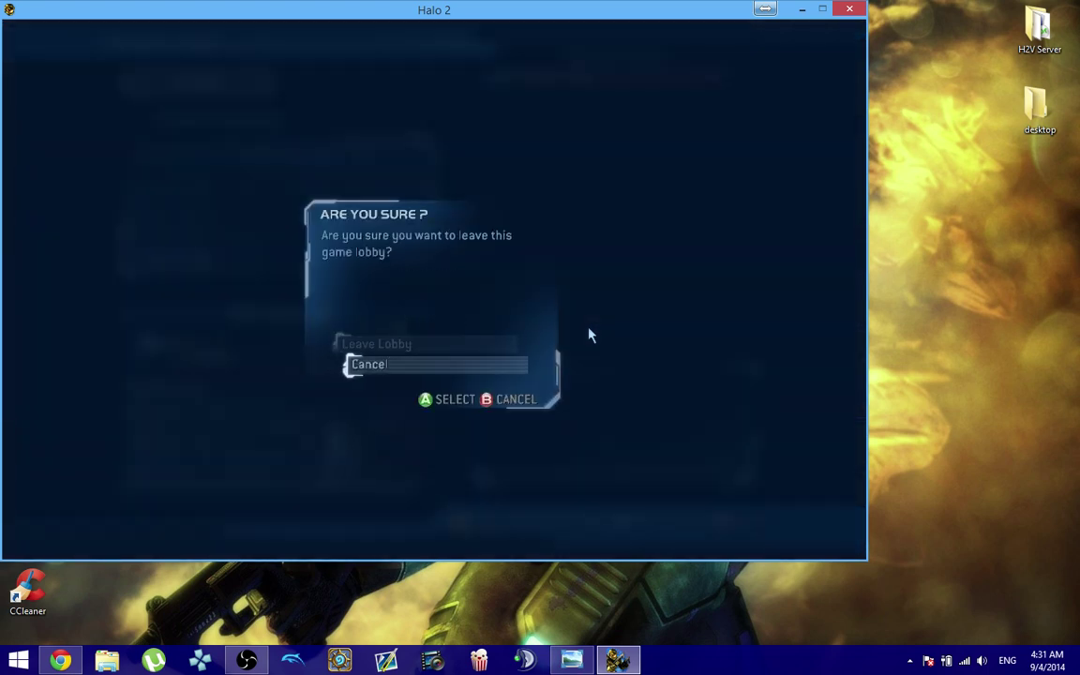
key(Return)
key(Escape)
key(Up)
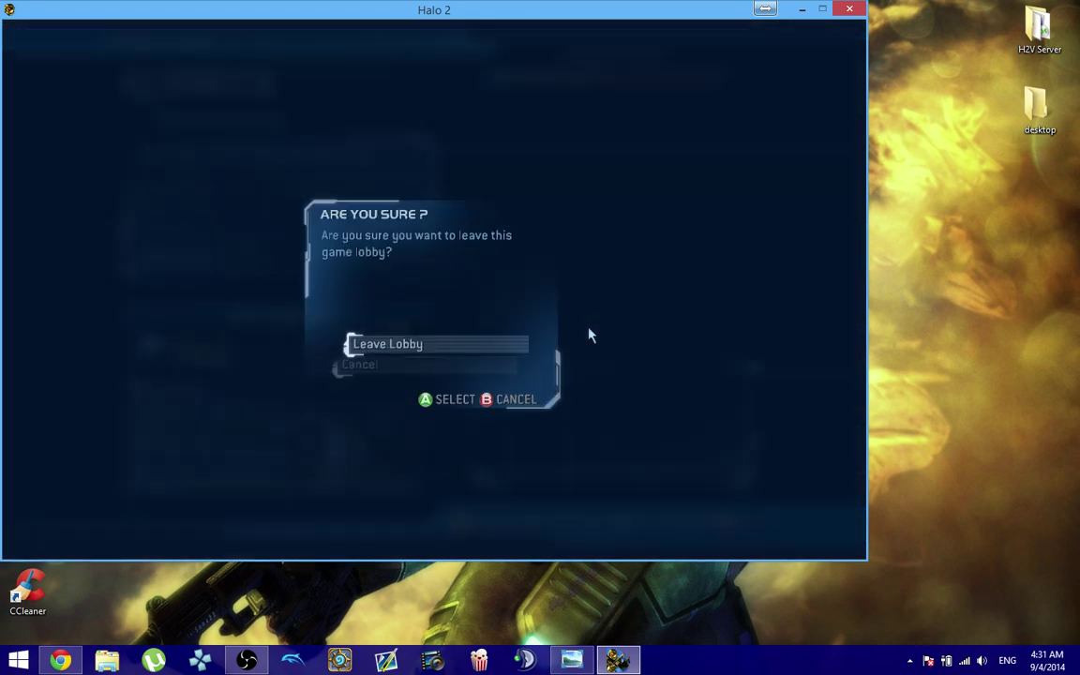
key(Return)
Back out to the main menu and quit Halo 2, confirming Exit Halo 2
key(Escape)
key(Up)
key(Up)
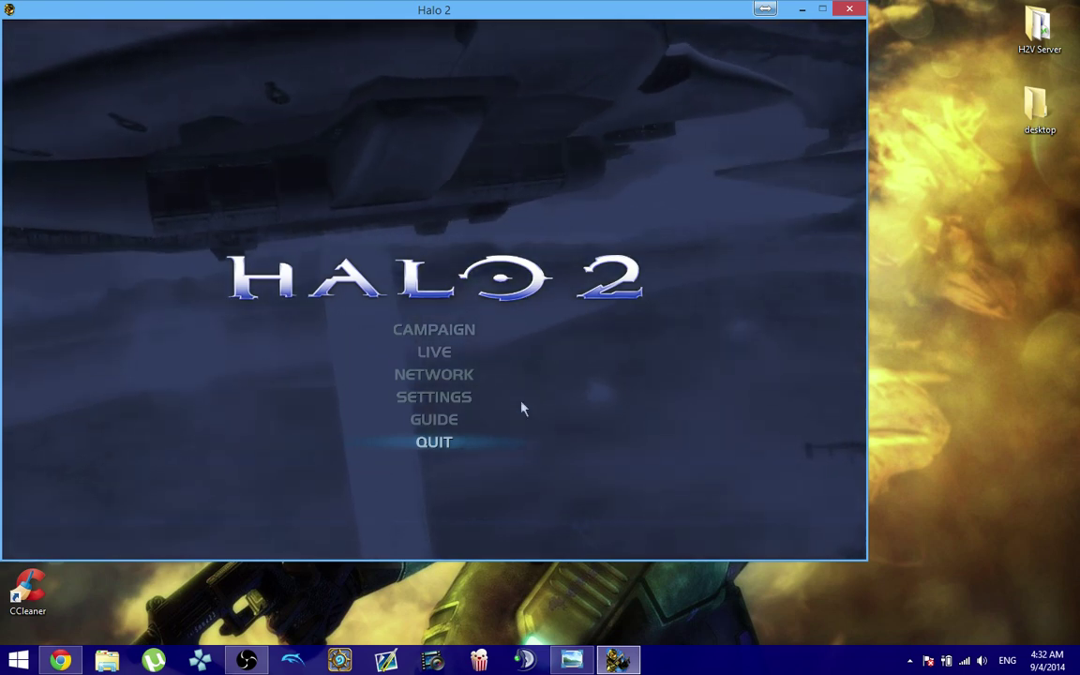
click(428, 442)
click(425, 352)
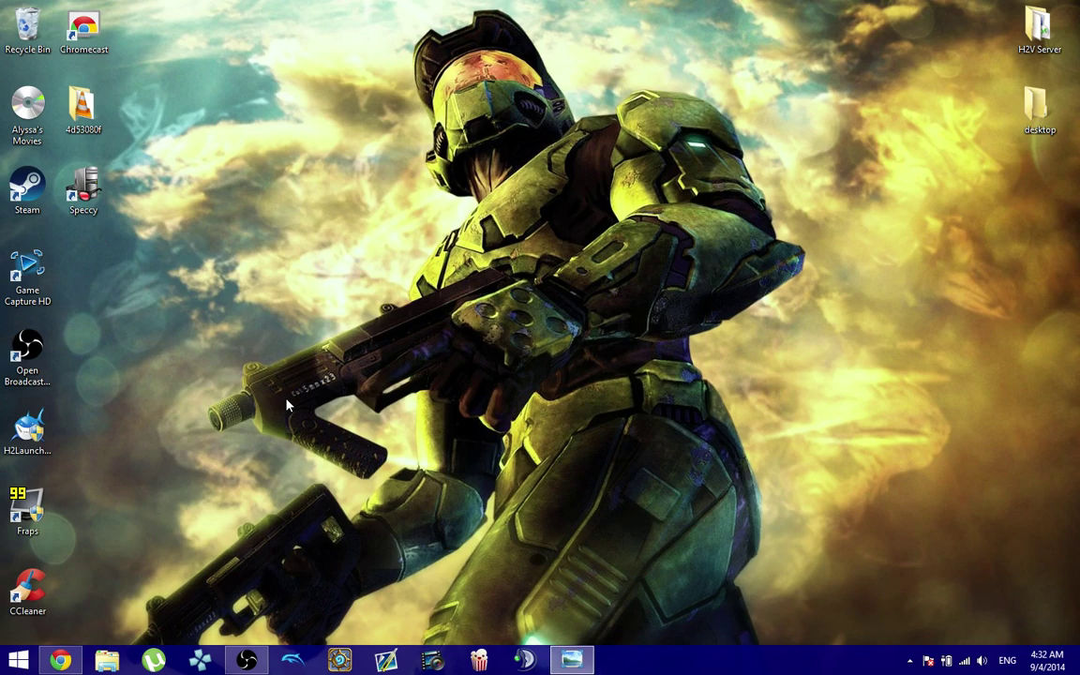
Start the H2 Shark launcher and show Chrome's Games for Windows Marketplace Client download page
click(27, 436)
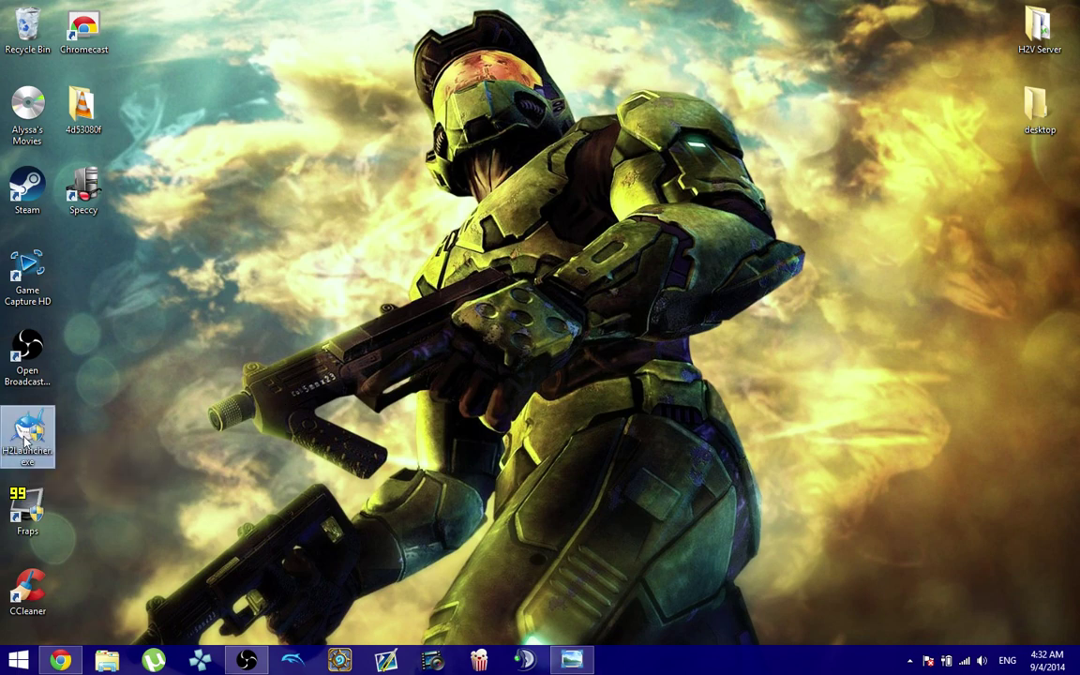
right_click(25, 438)
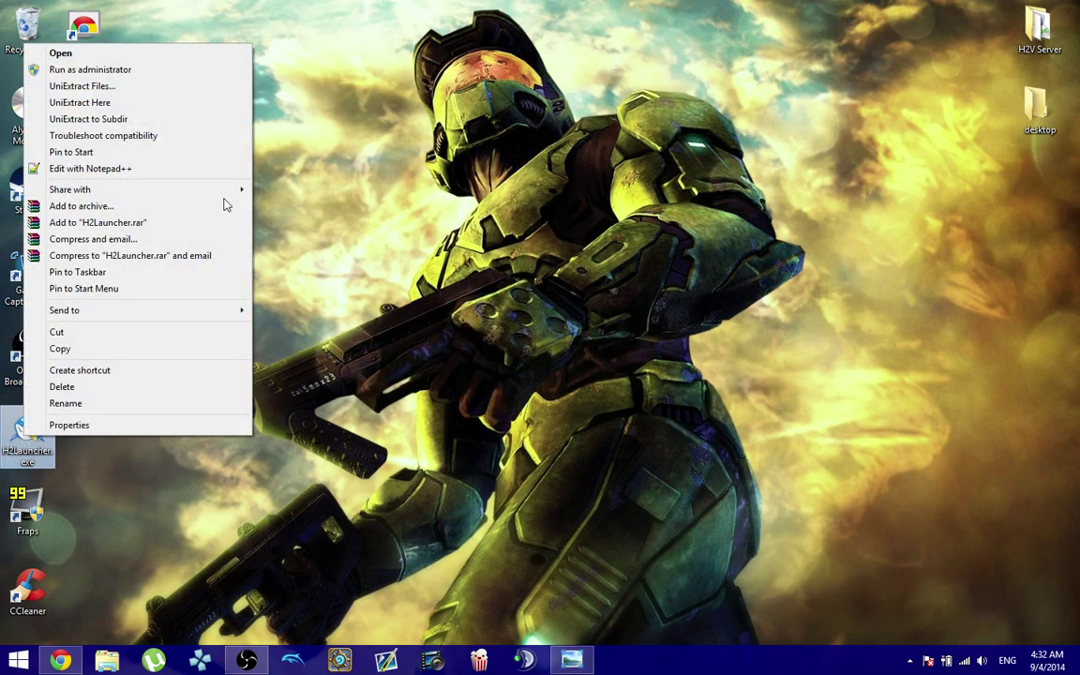
click(439, 302)
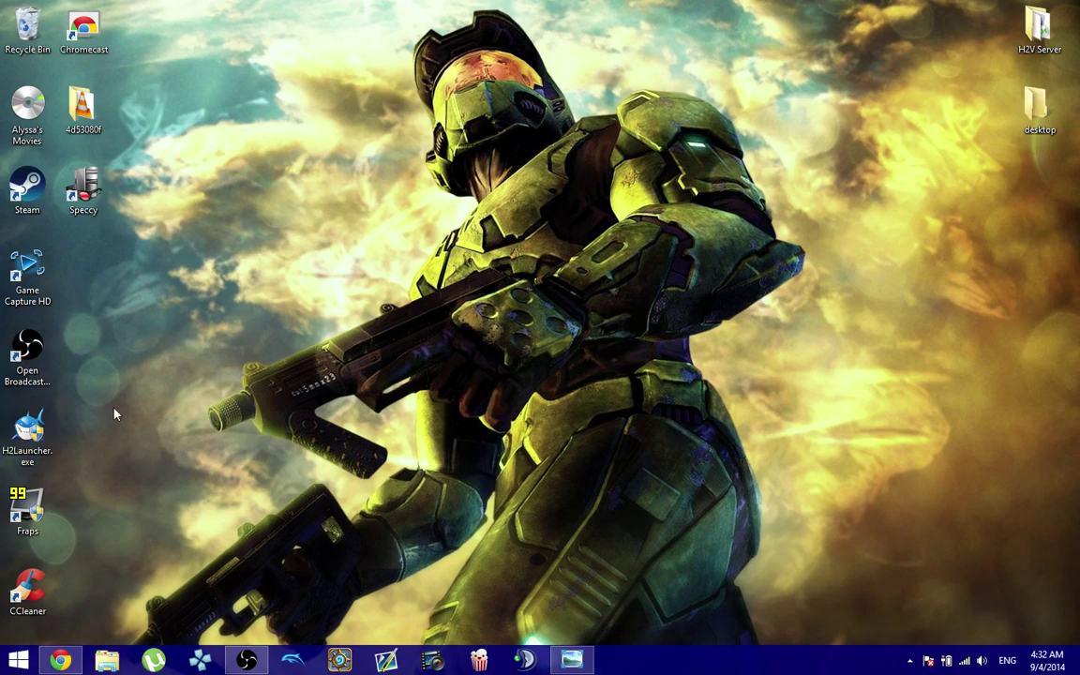
double_click(31, 430)
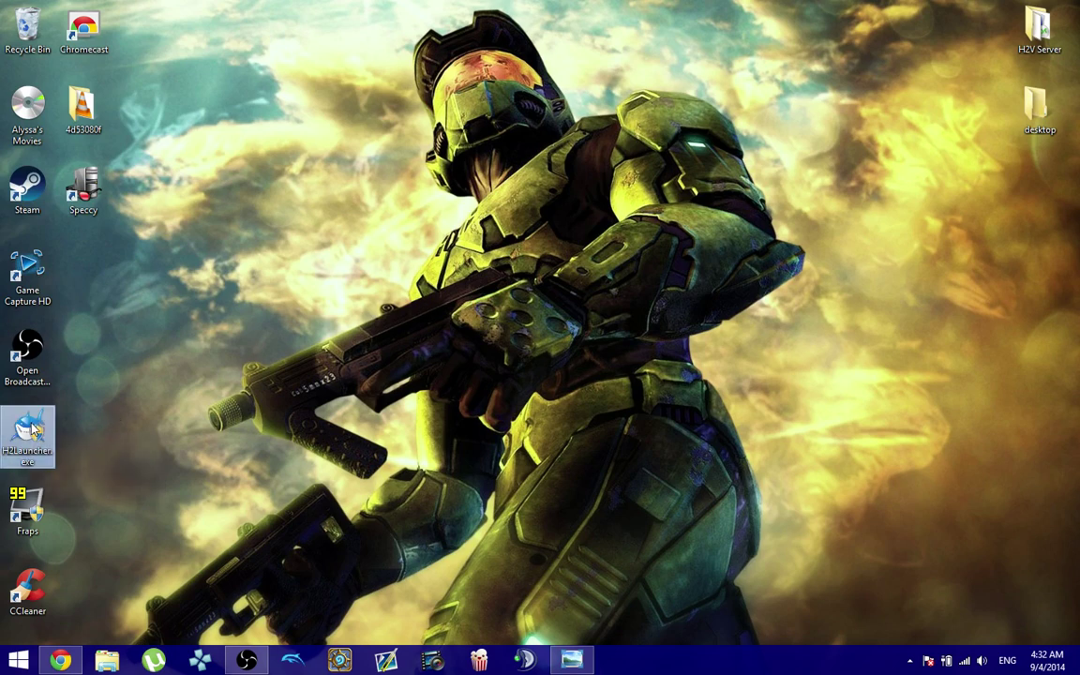
right_click(32, 430)
click(70, 40)
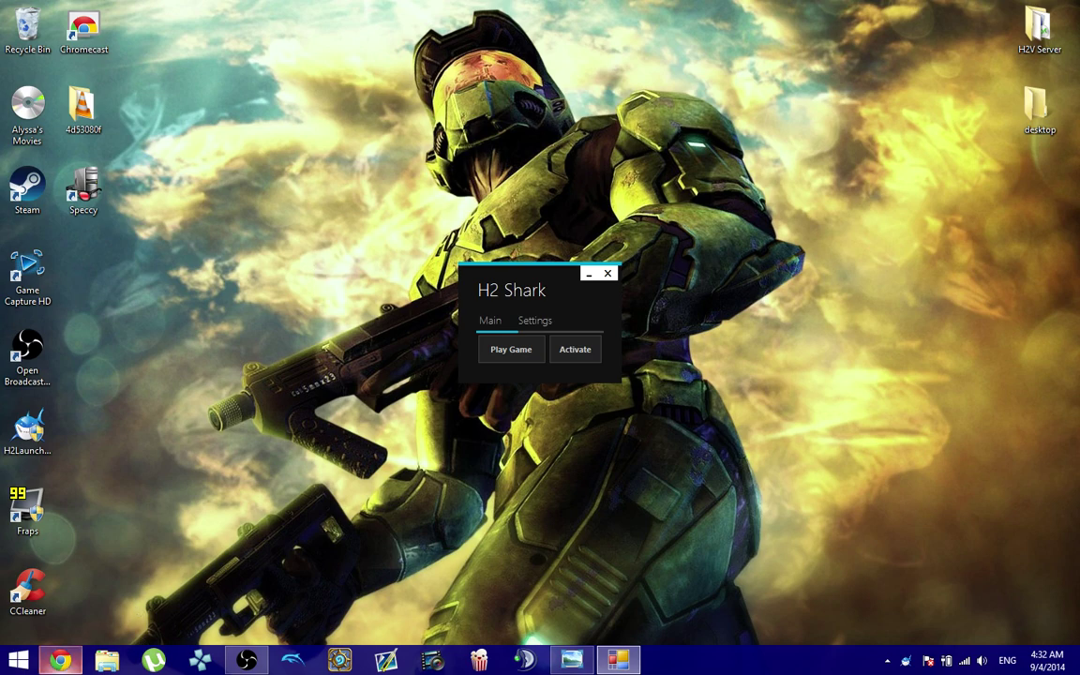
click(60, 661)
click(225, 9)
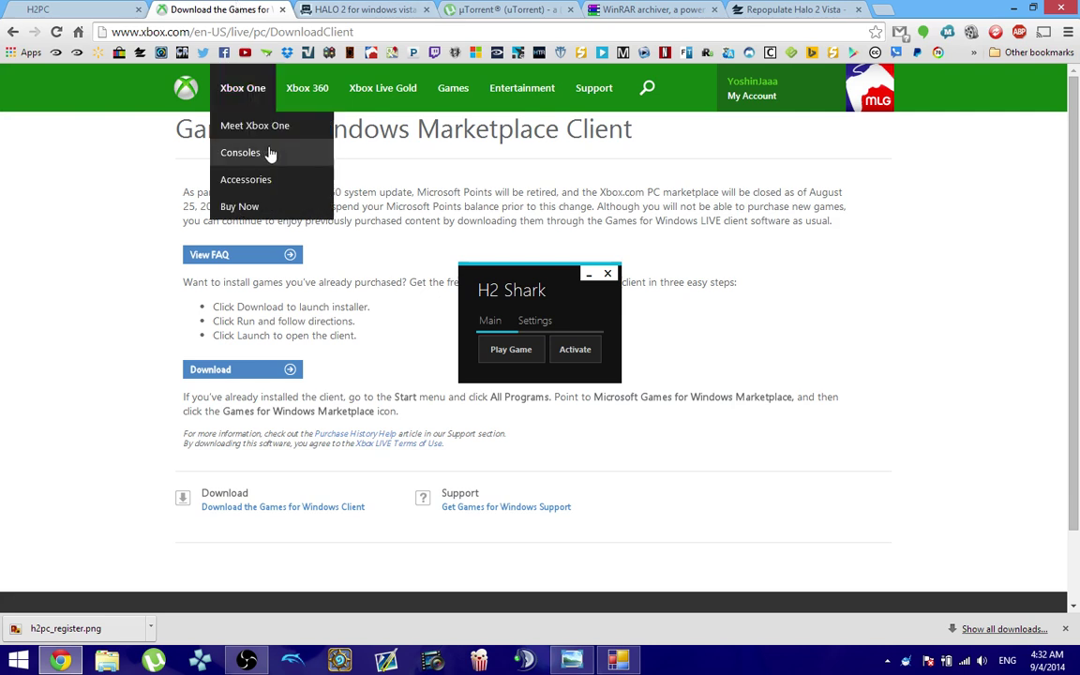
Minimize H2 Shark and look over the µTorrent and Halo 2 for Windows Vista torrent pages in Chrome
click(588, 275)
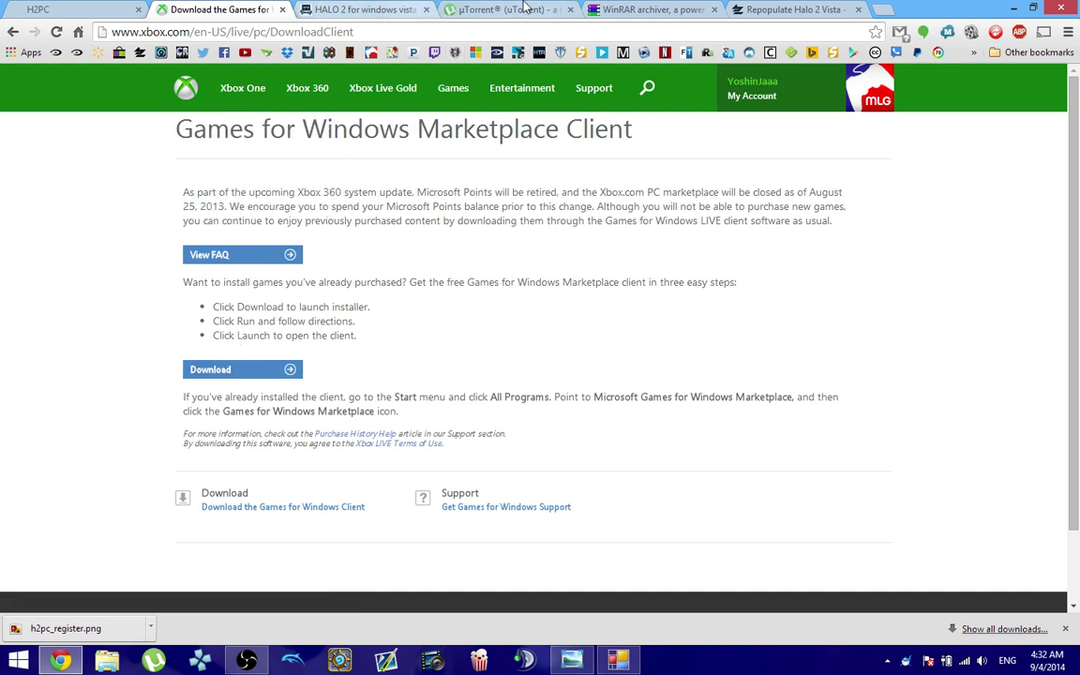
click(483, 8)
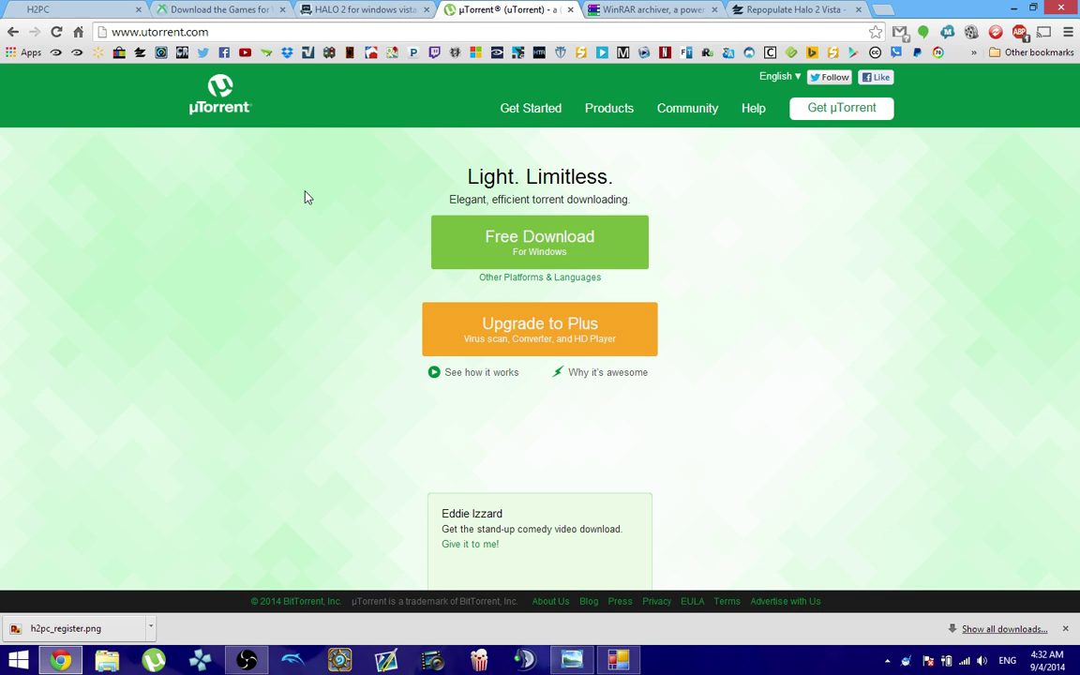
click(361, 8)
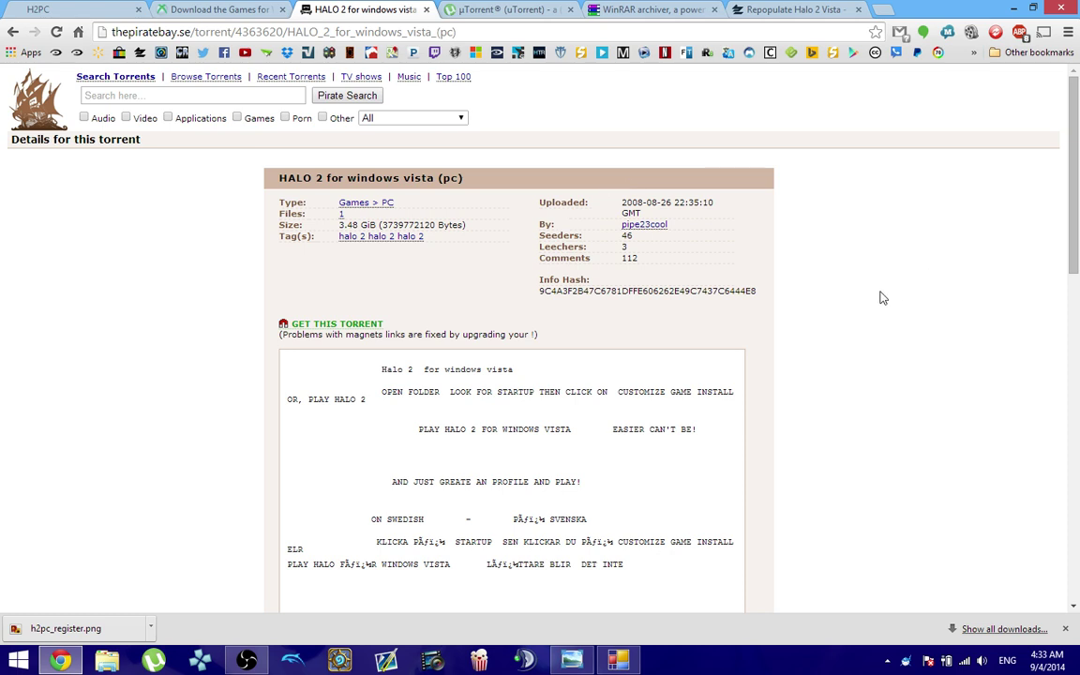
scroll(883, 302, down, 3)
scroll(885, 308, up, 3)
View the WinRAR download page and its web address, glance back at the torrent, and return to WinRAR
click(626, 8)
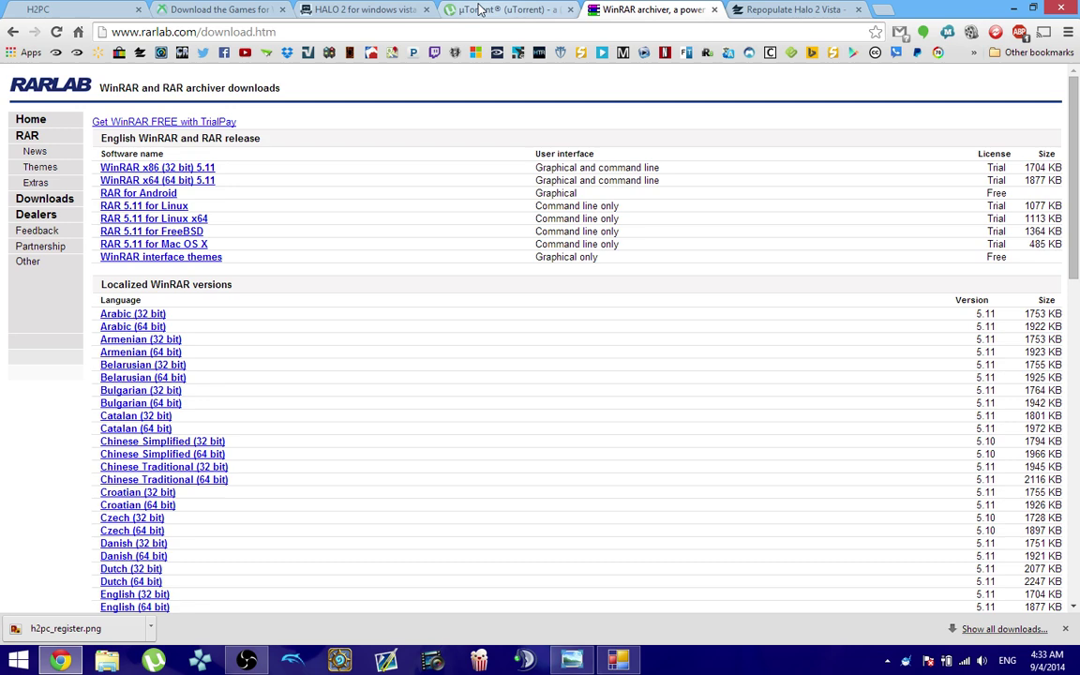
click(392, 24)
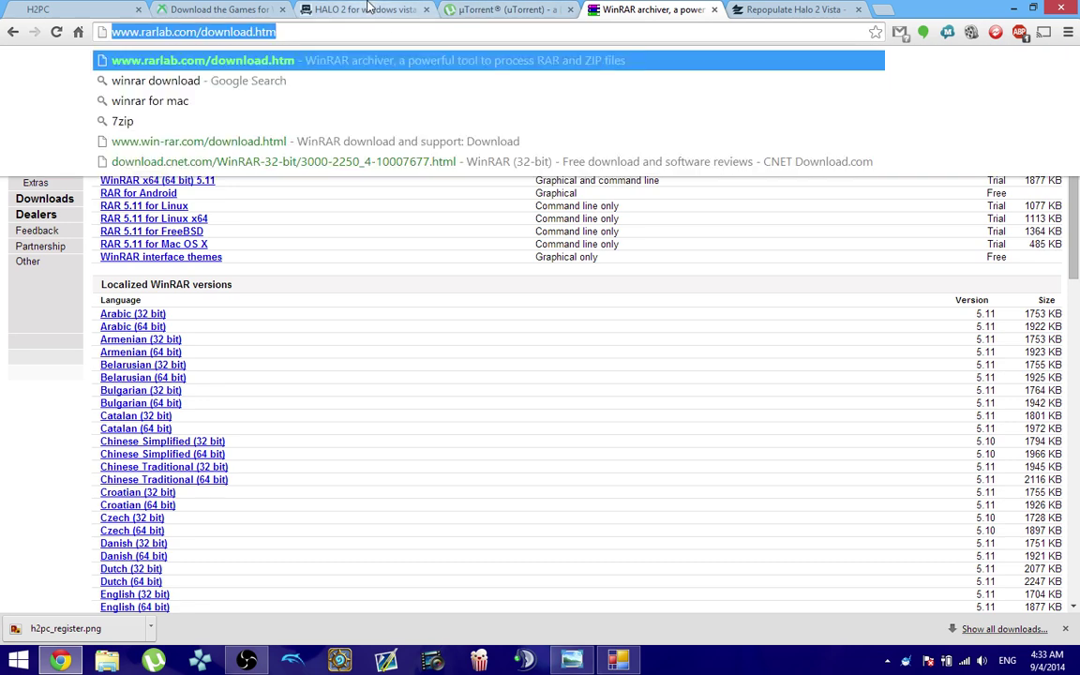
click(371, 10)
click(687, 8)
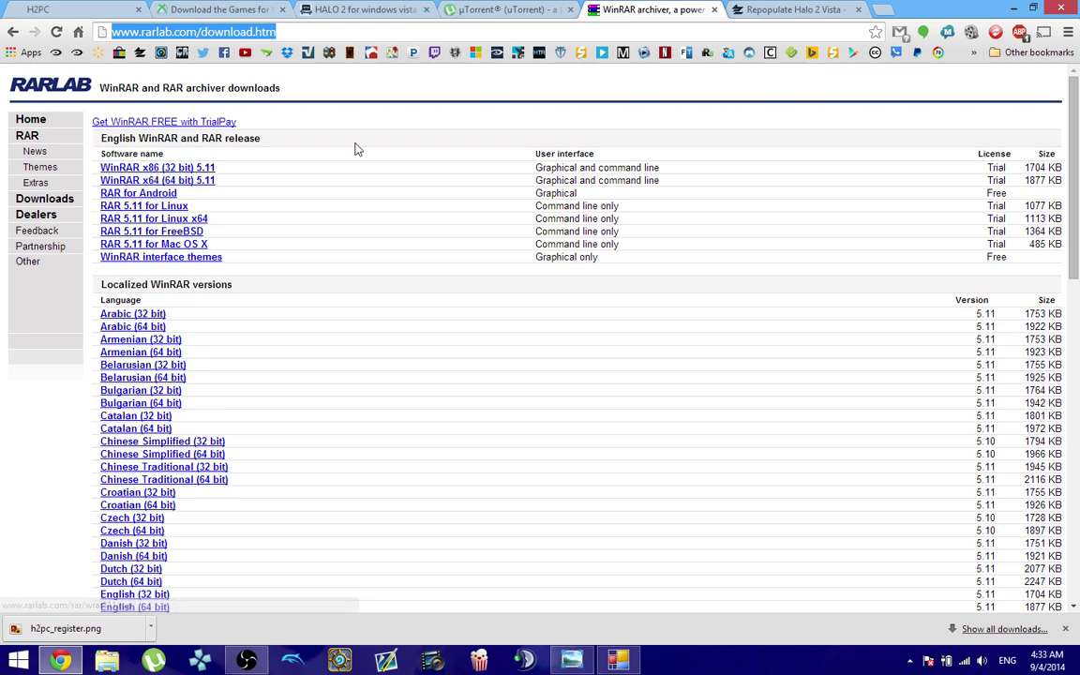
Scroll the Repopulate Halo 2 Vista thread down to its numbered install steps, then minimize Chrome
click(793, 10)
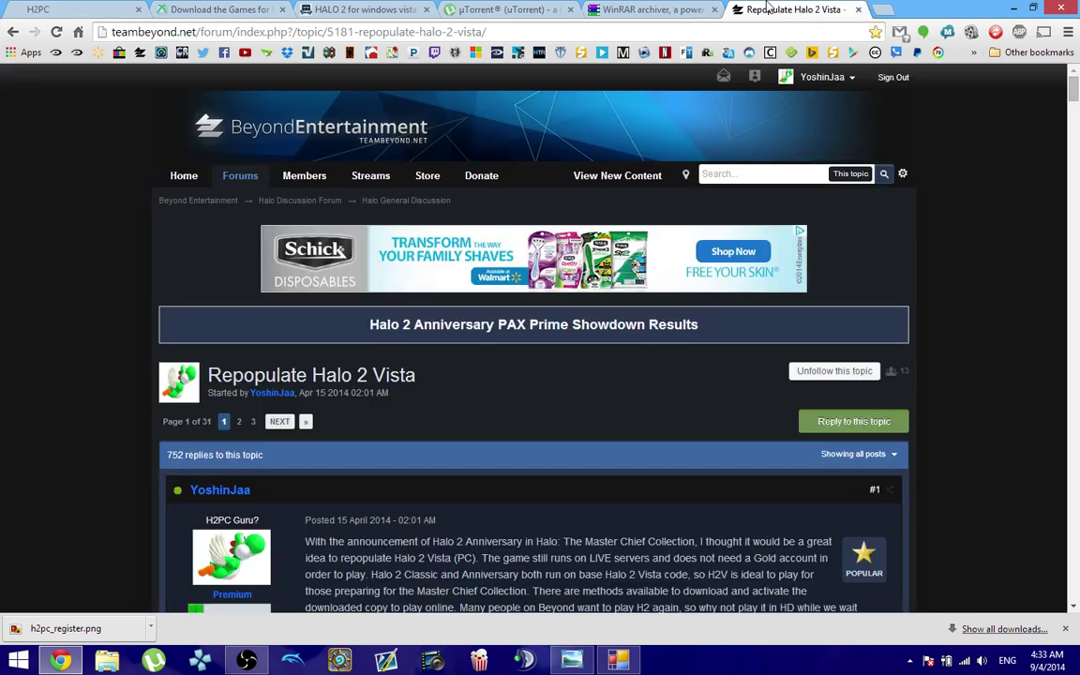
scroll(553, 309, down, 3)
scroll(535, 243, down, 5)
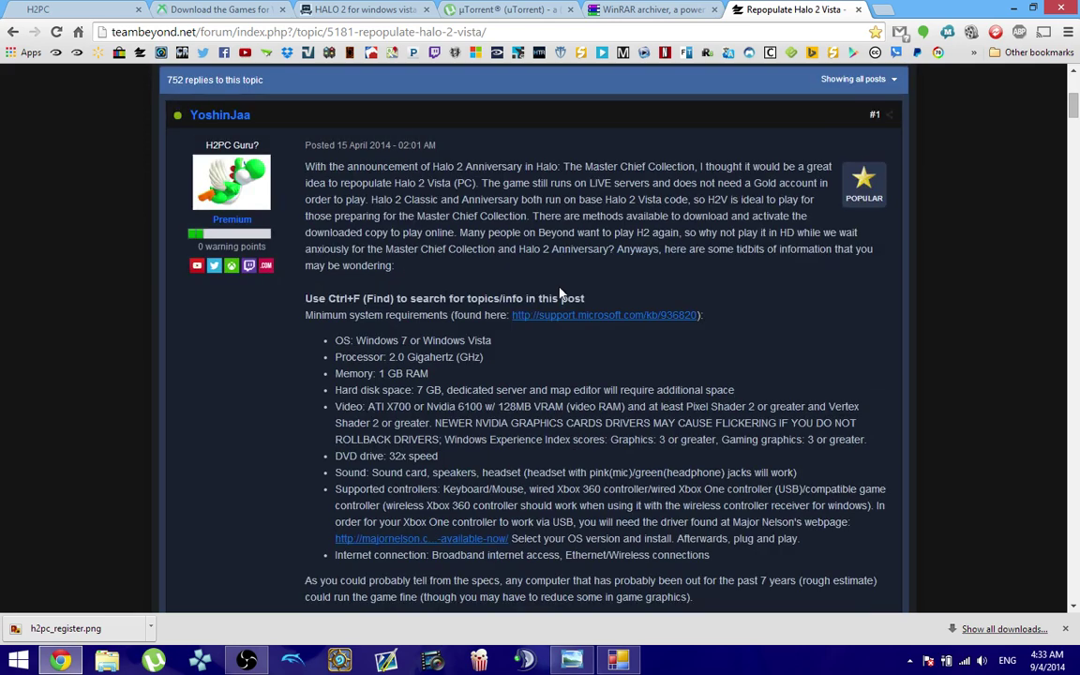
scroll(379, 304, down, 8)
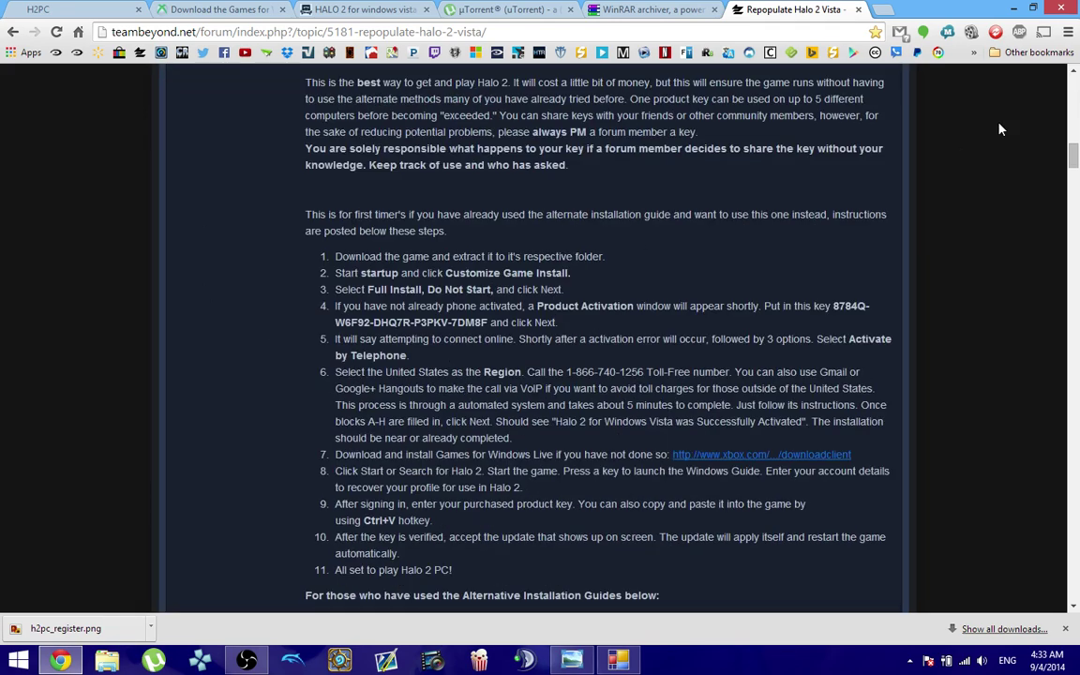
click(1014, 7)
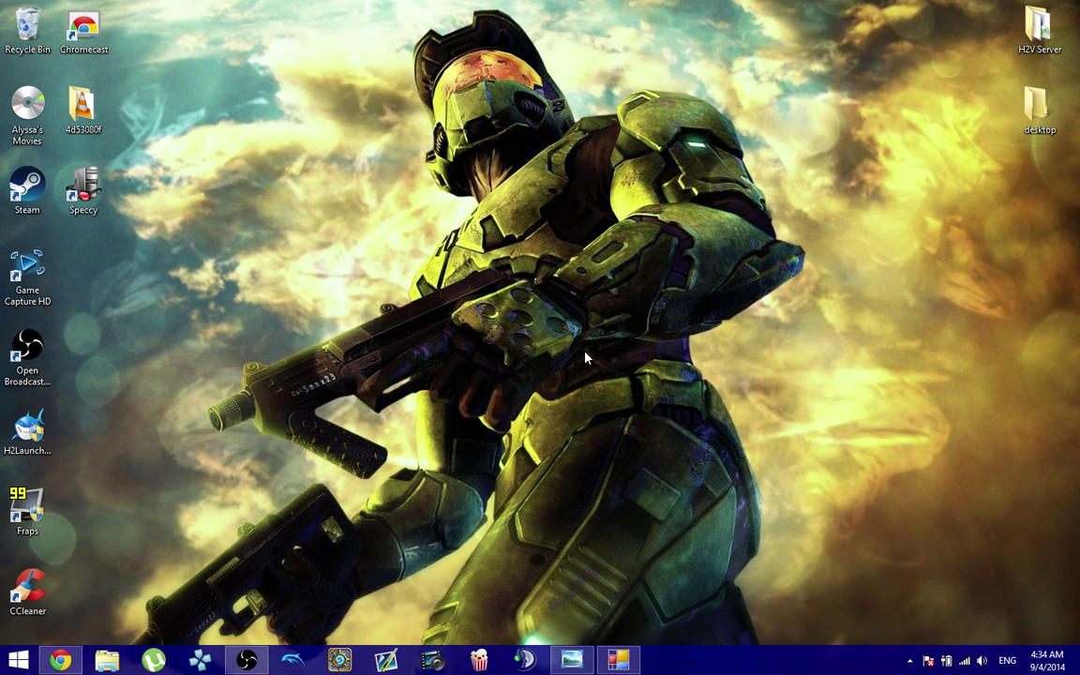
Launch H2 Shark from the H2Launcher.exe icon on the desktop
click(31, 449)
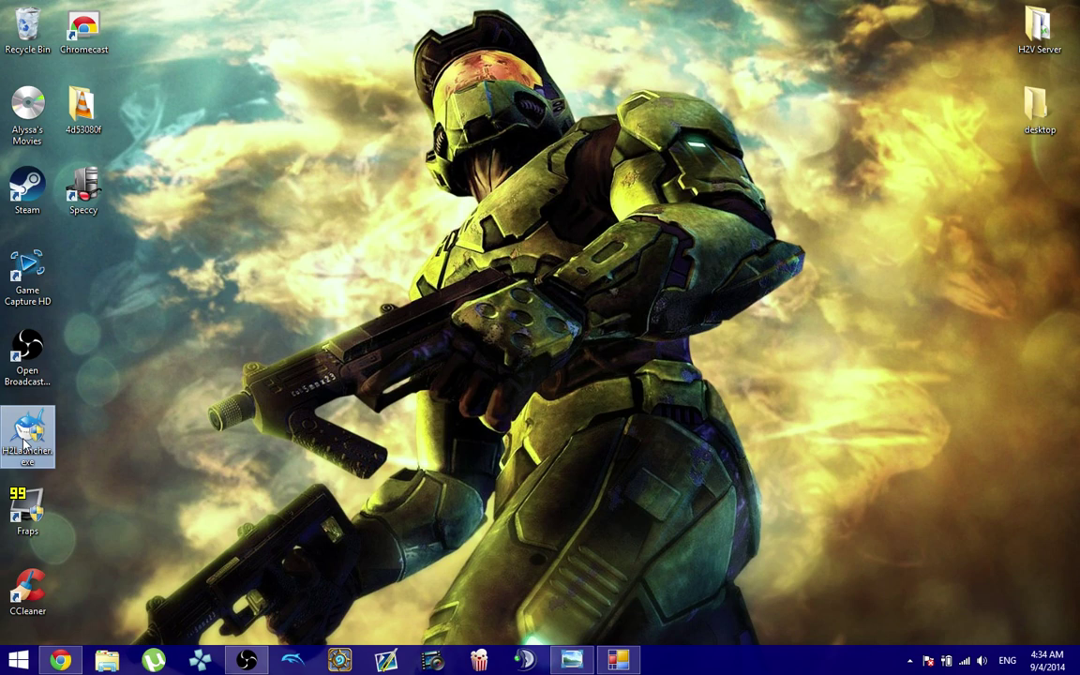
double_click(28, 427)
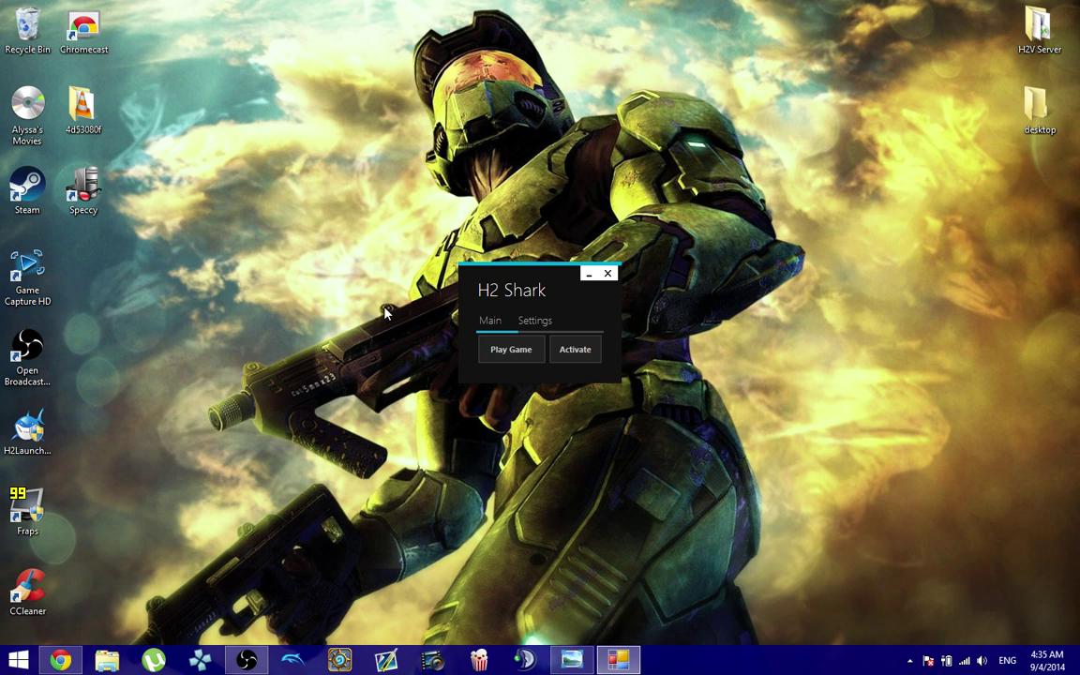
Open the H2PC account login through Activate, then close the login window
click(512, 351)
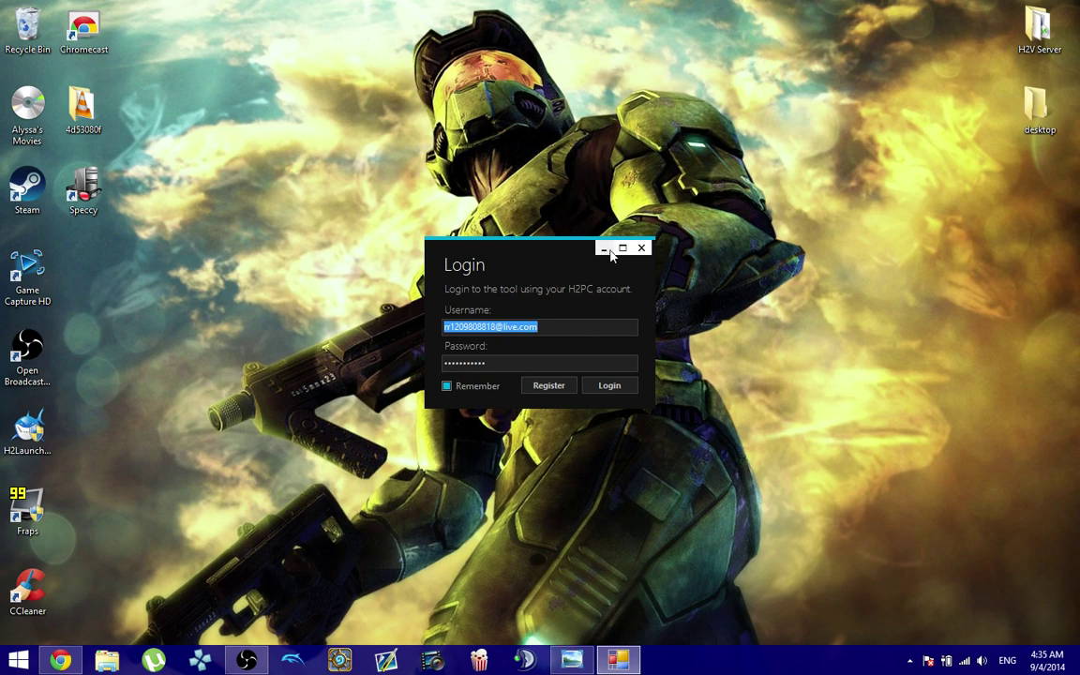
click(643, 250)
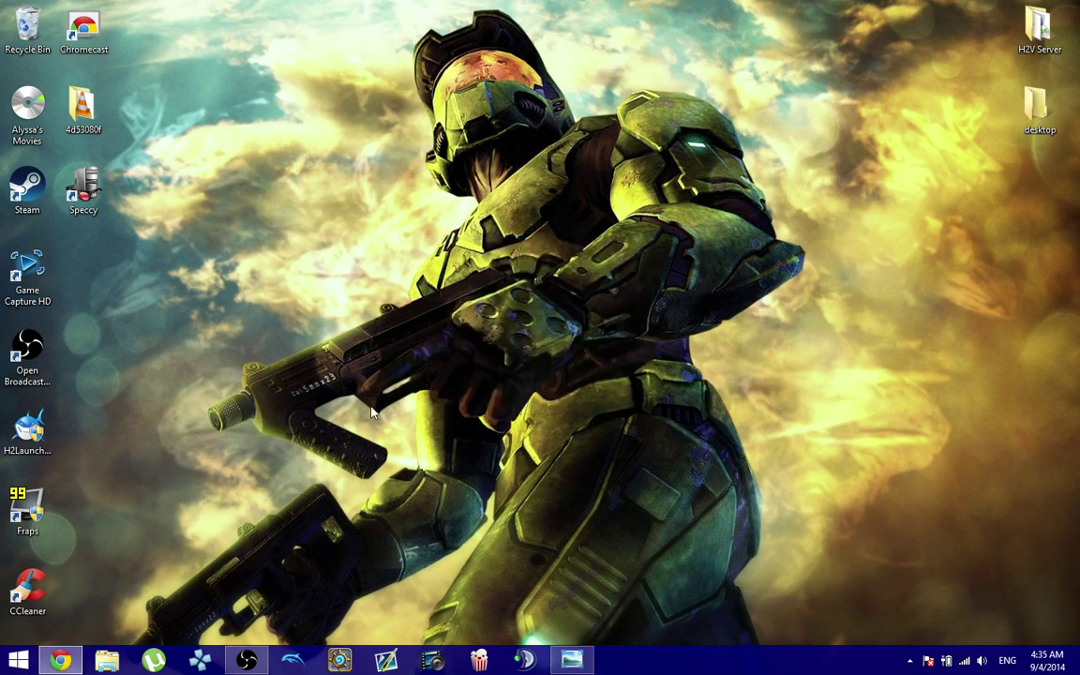